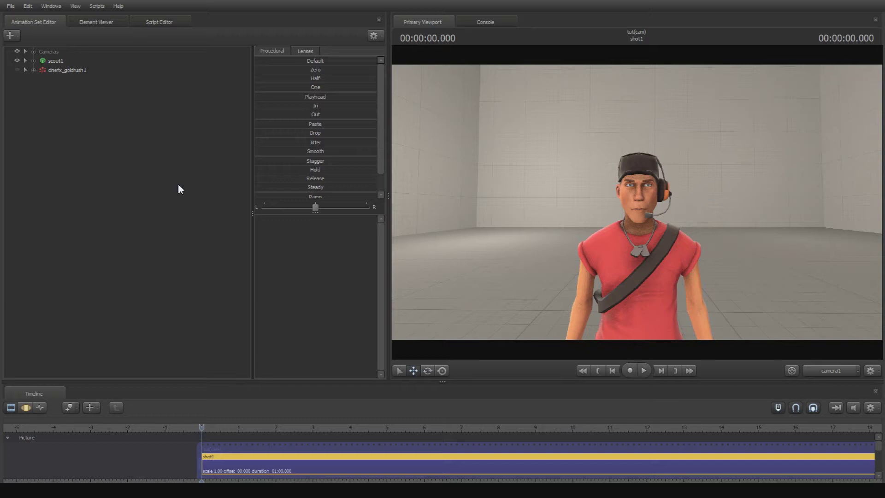
Play the opening of the scout's close shot twice from the beginning and return the playhead to the first frame.
key(space)
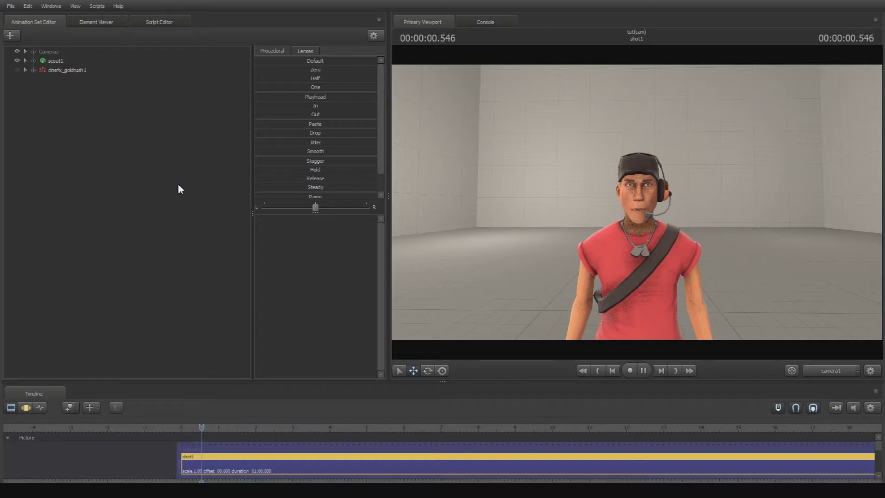
key(space)
key(Home)
key(space)
key(space)
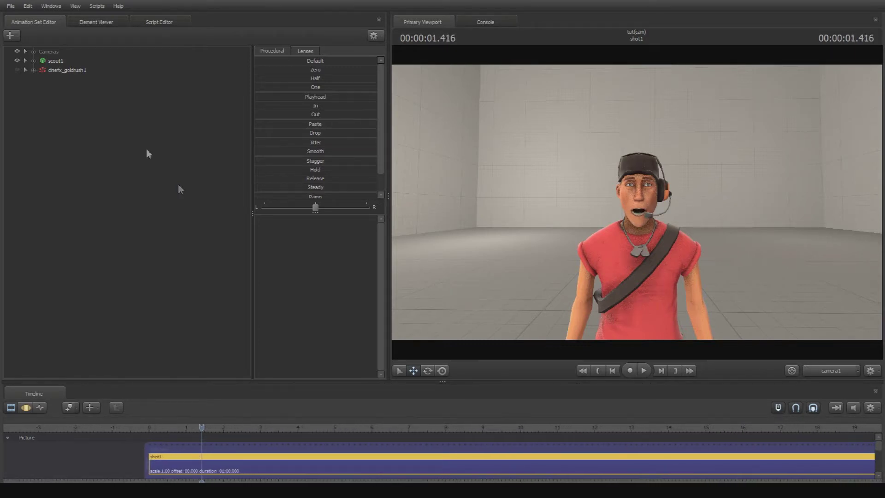
key(space)
key(Home)
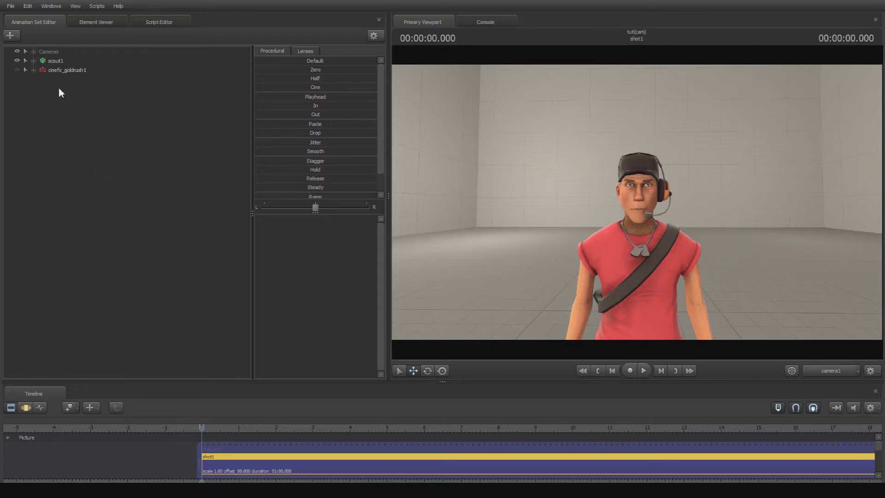
Pull camera1 back until the scout's whole body is framed standing on the orange disc.
click(46, 52)
click(574, 170)
drag(574, 170, 638, 199)
key(s)
key(F2)
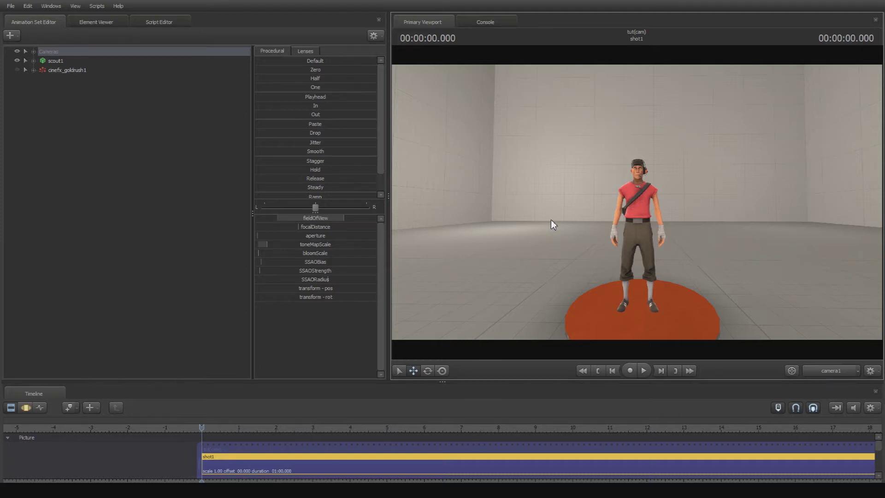
Play the start of the shot in its full-body framing, rewind it and play it again.
key(space)
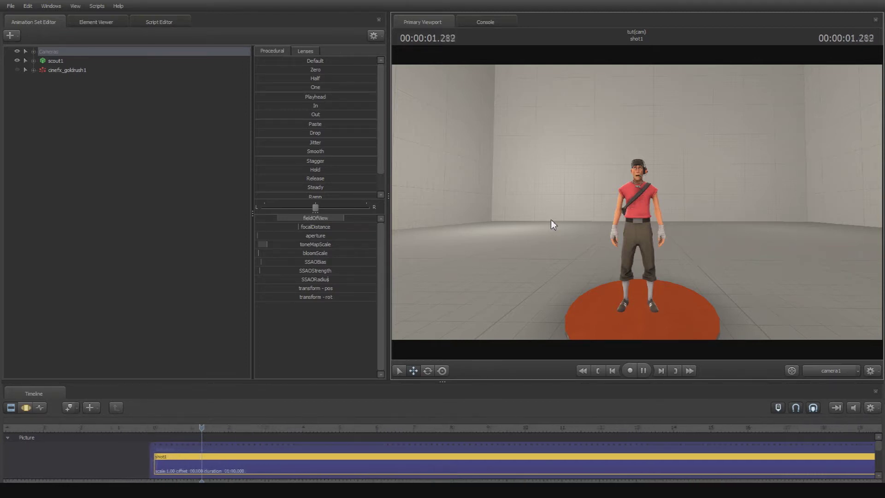
key(space)
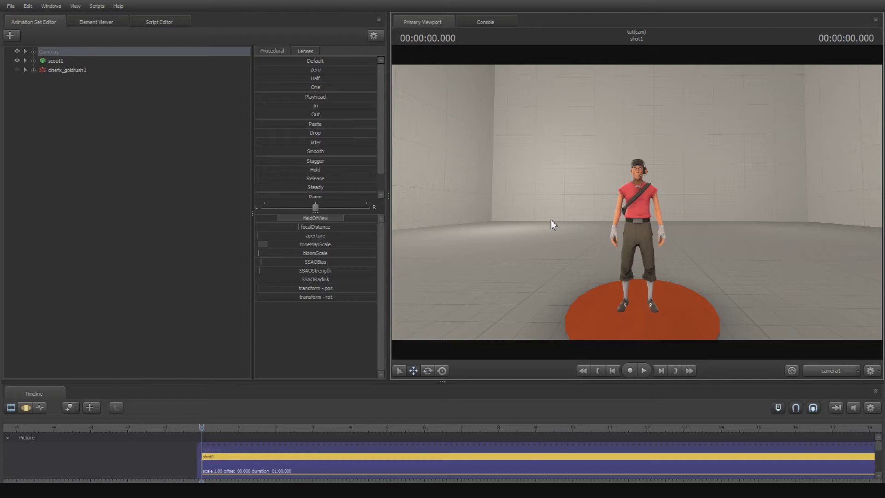
key(space)
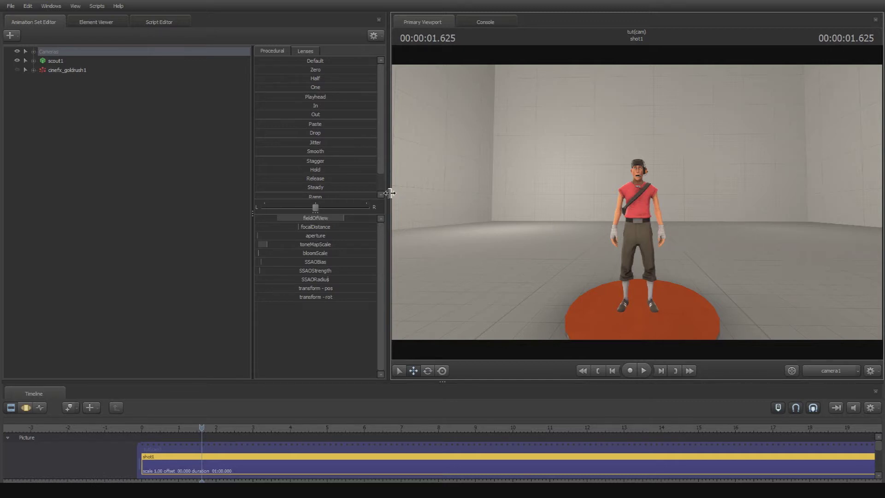
Enlarge the primary viewport by shrinking the animation set and timeline areas, and return the playhead to the start.
drag(386, 196, 287, 194)
drag(337, 383, 331, 400)
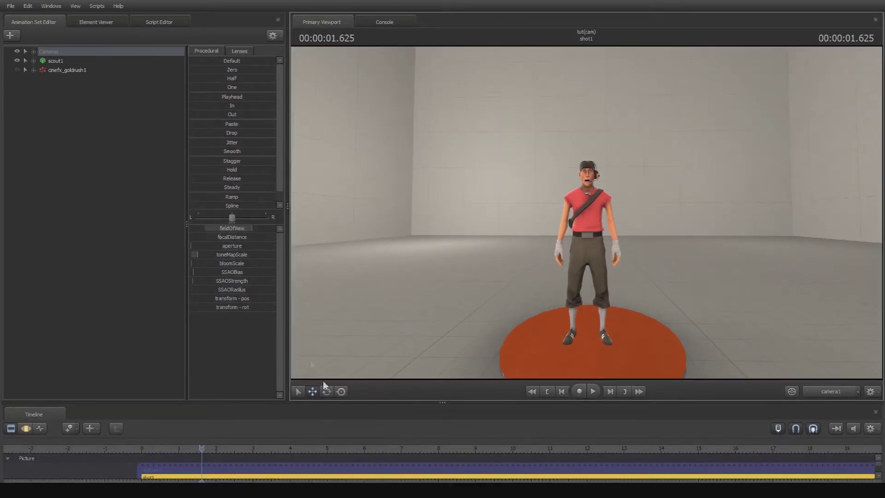
drag(287, 301, 220, 302)
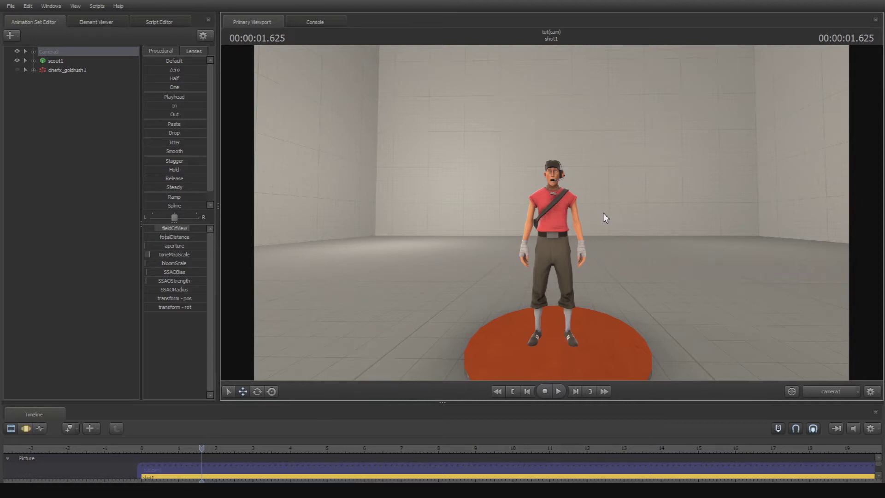
key(Home)
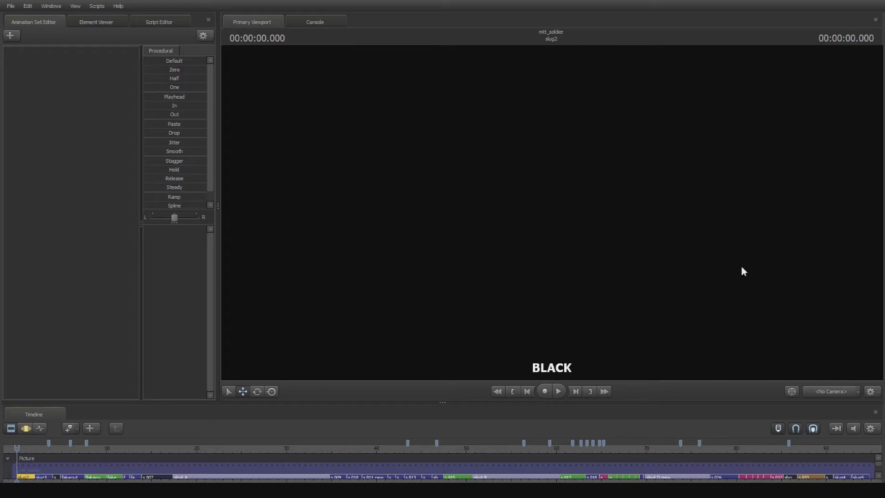
Move the mtt_soldier session to about 22 seconds in shot A and frame the whole soldier with the work camera.
click(119, 447)
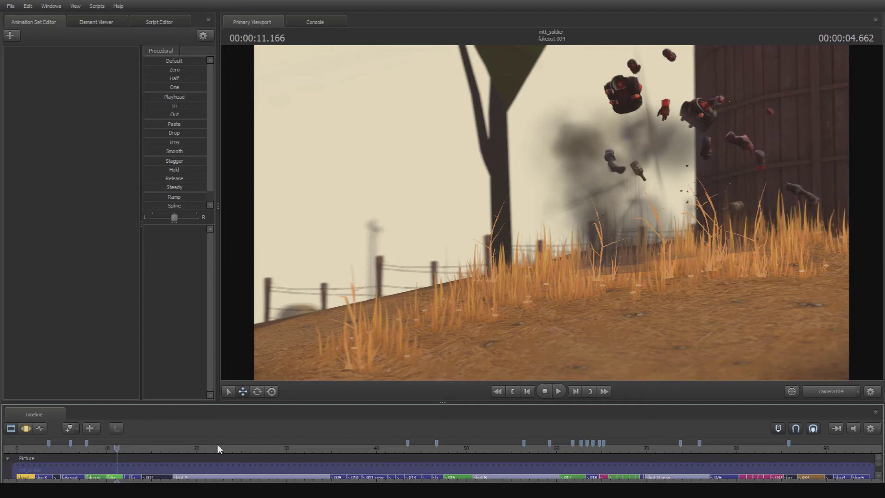
click(217, 447)
click(825, 391)
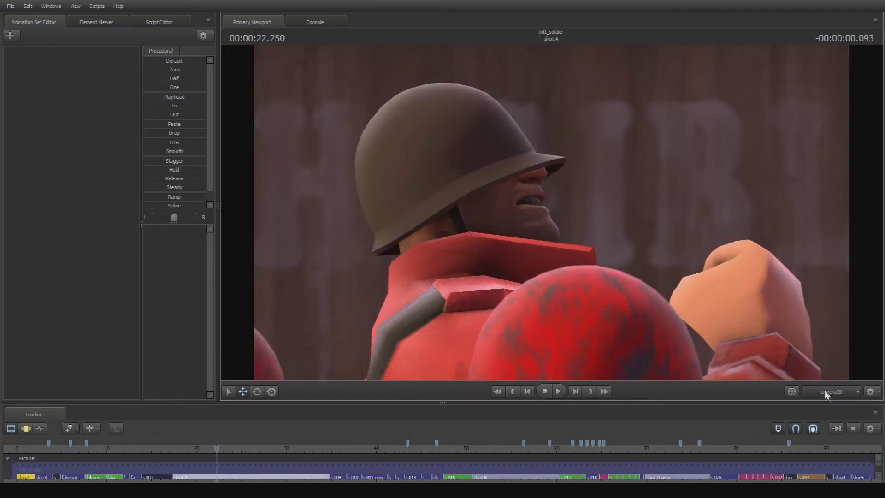
key(s)
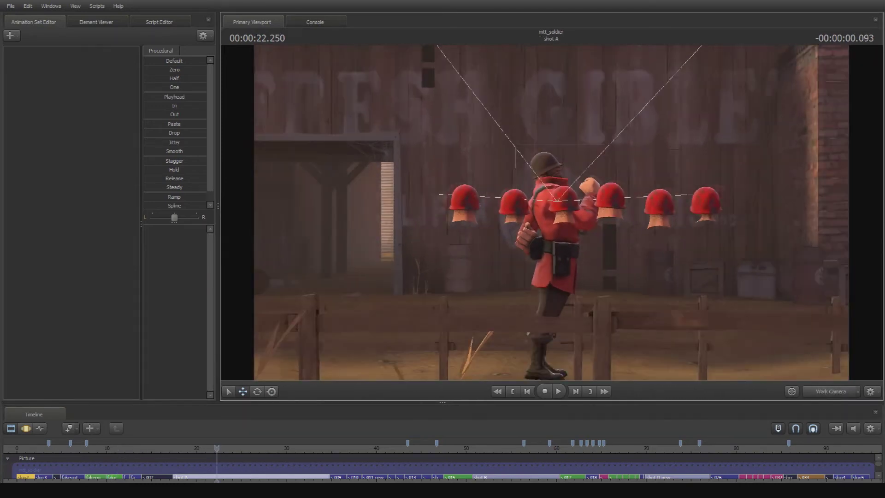
key(w)
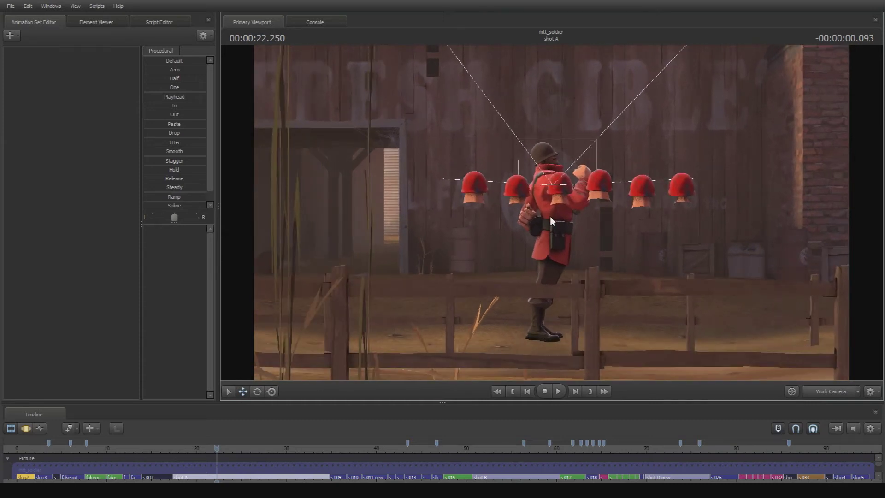
Play shot A through the work camera to about 22 seconds and return to the view of camera20.
key(space)
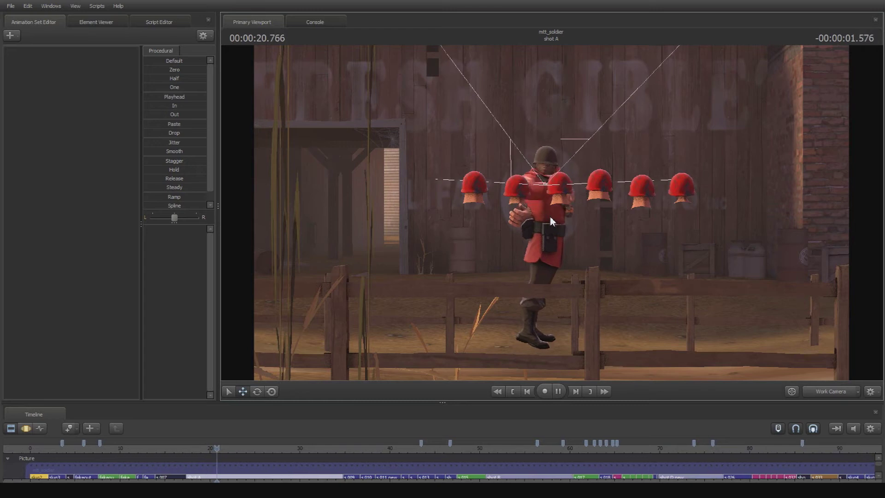
key(space)
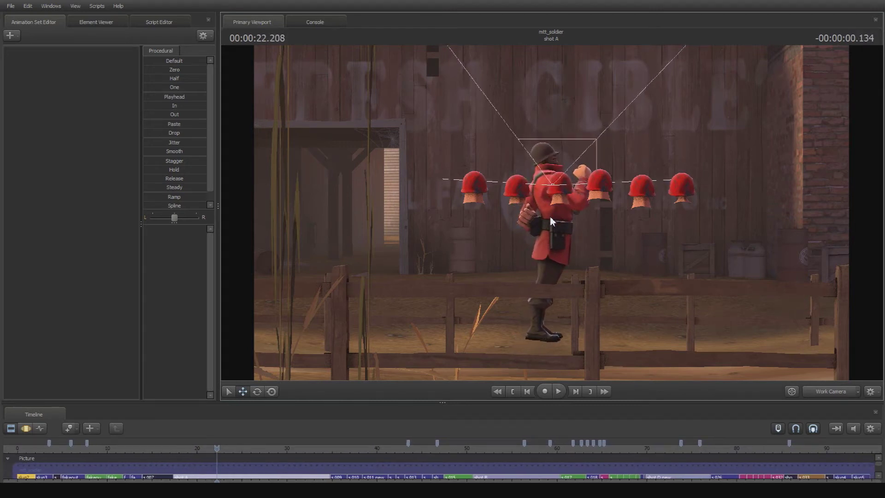
mouse_move(733, 347)
mouse_down()
mouse_move(706, 350)
mouse_move(742, 348)
mouse_move(720, 348)
mouse_up()
click(820, 392)
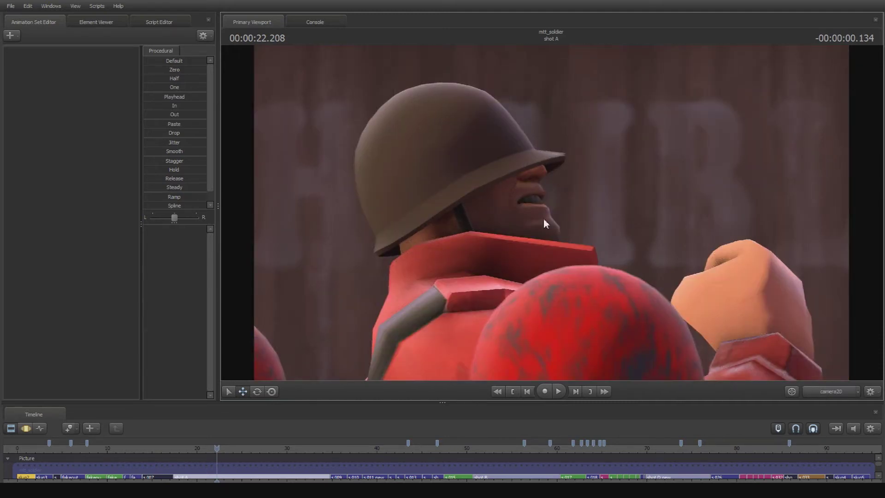
Play shot A through camera20 from its beginning and pause at about 19.8 seconds.
key(Home)
key(space)
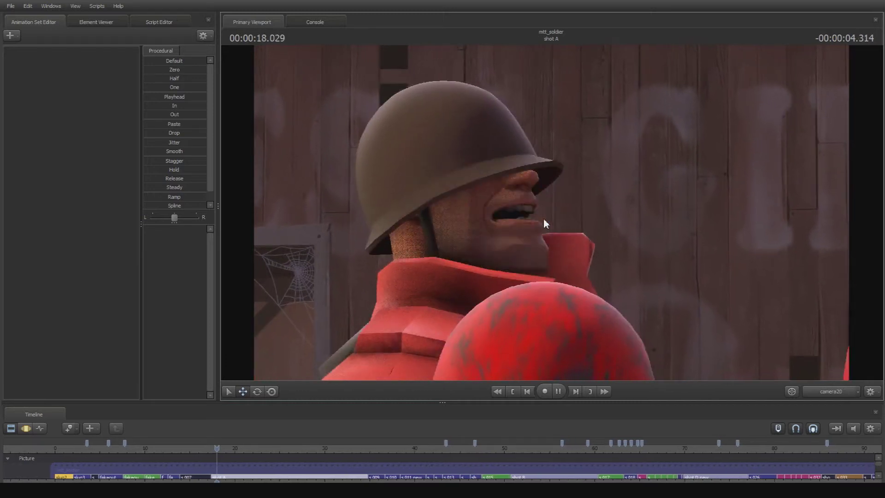
key(space)
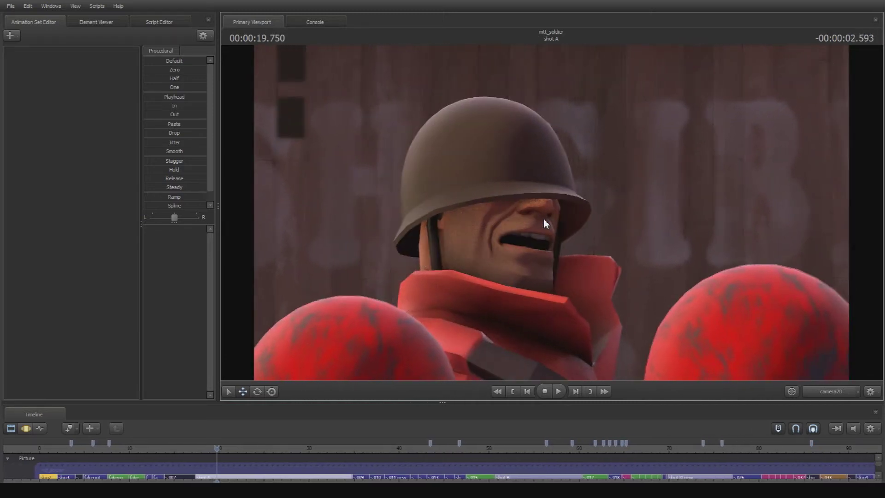
Switch shot A back to the work camera and look around the soldier's set.
click(828, 395)
drag(756, 295, 438, 263)
drag(551, 212, 560, 215)
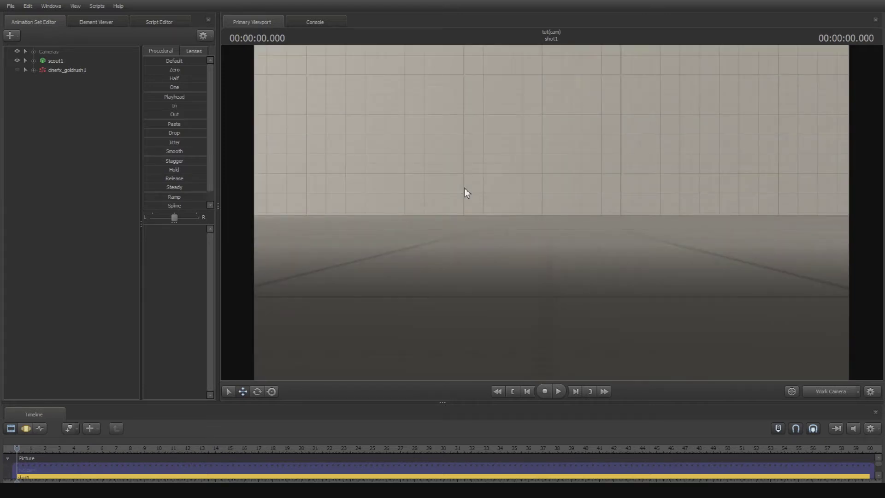
View the scout scene through camera1 and open the Motion Editor with the Animation Set Editor shown.
click(831, 390)
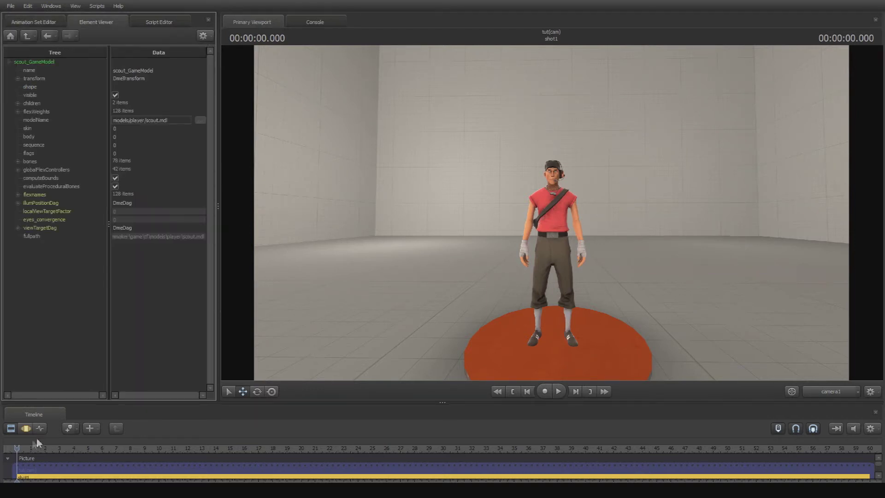
click(26, 428)
click(48, 21)
Try box-selecting the scout's bones and the cinefx_goldrush1 controls across the viewport, and clear the selection.
mouse_move(305, 276)
ctrl+mouse_down()
mouse_move(308, 256)
mouse_move(442, 86)
mouse_move(822, 185)
mouse_move(807, 272)
mouse_move(697, 161)
ctrl+mouse_up()
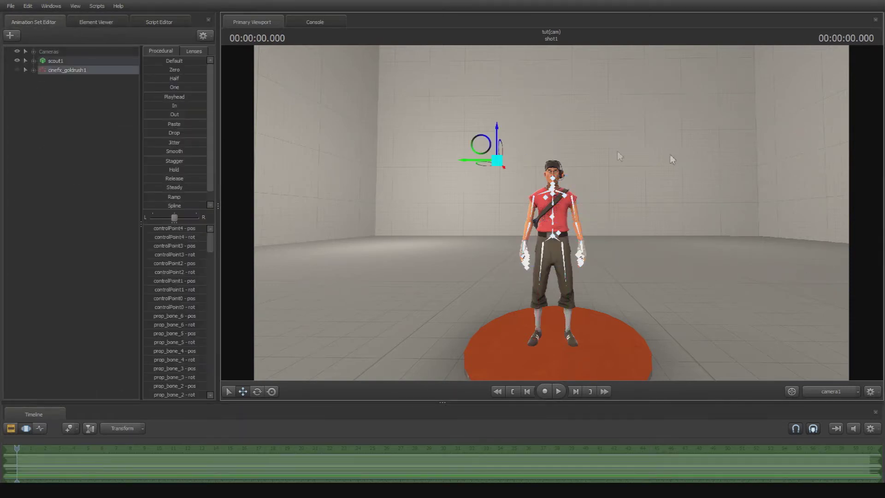
click(333, 117)
mouse_move(306, 265)
ctrl+mouse_down()
mouse_move(359, 136)
mouse_move(820, 203)
mouse_move(822, 218)
mouse_move(809, 229)
ctrl+mouse_up()
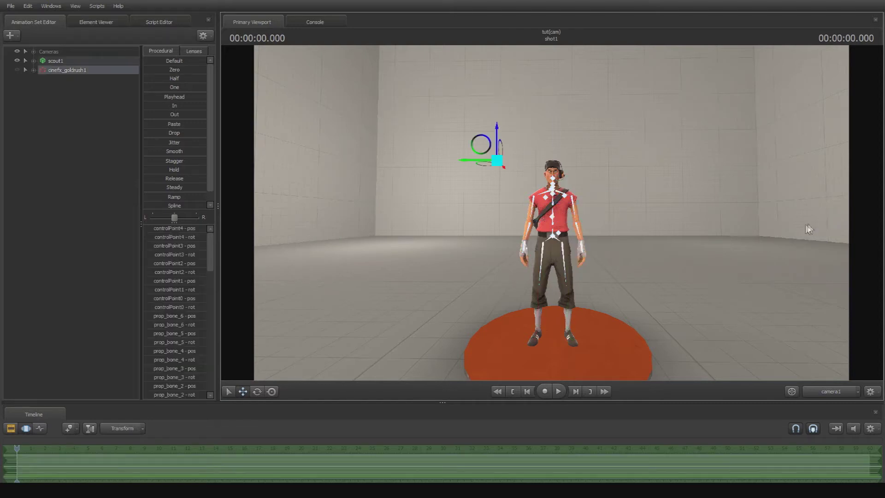
click(113, 200)
mouse_move(487, 173)
ctrl+mouse_down()
mouse_move(518, 147)
mouse_move(513, 200)
mouse_move(503, 180)
ctrl+mouse_up()
click(338, 145)
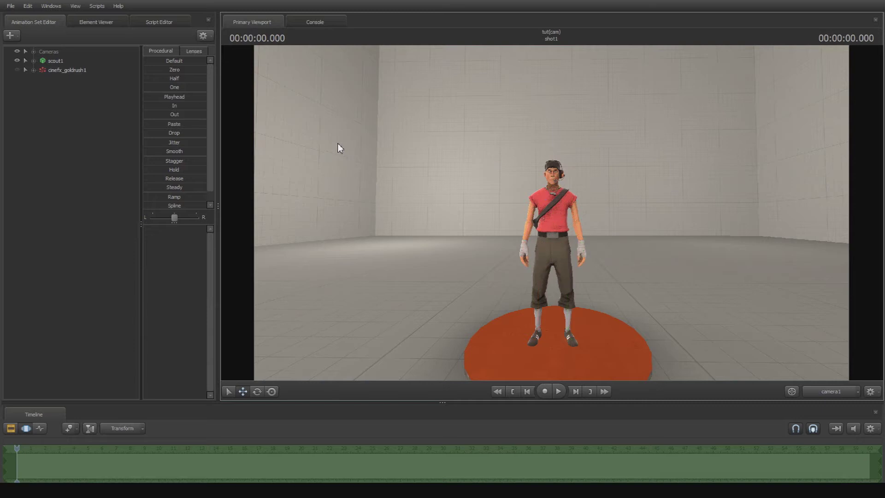
Try box-selecting only the scout's head and neck bones, check the controls beside him, and clear the selection.
key(ctrl)
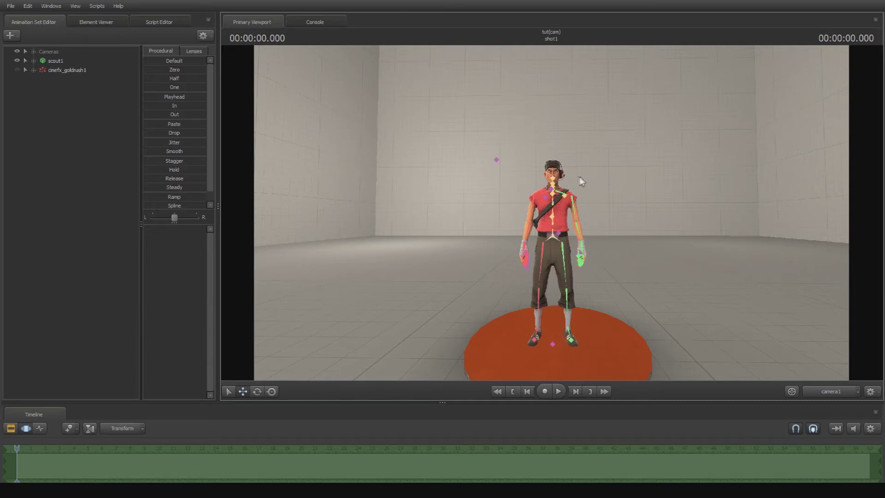
mouse_move(563, 191)
ctrl+mouse_down()
mouse_move(556, 146)
mouse_move(583, 150)
ctrl+mouse_up()
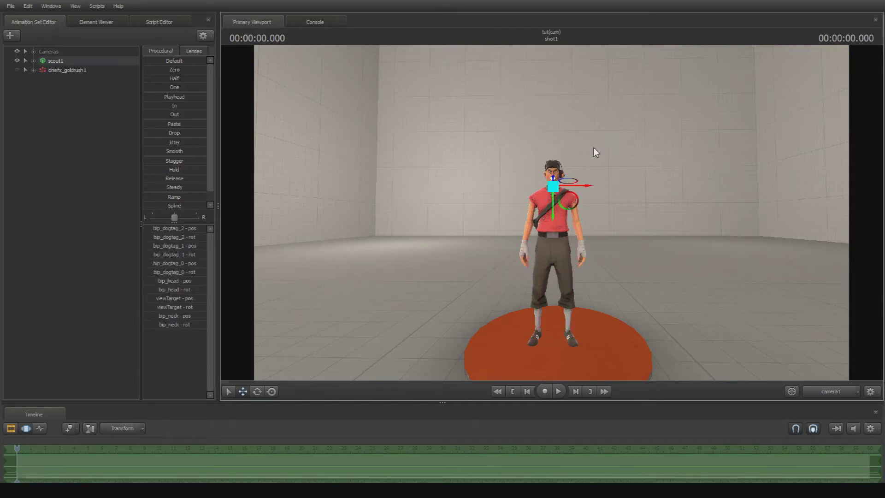
key(ctrl)
click(592, 224)
key(ctrl)
mouse_move(287, 187)
ctrl+mouse_down()
mouse_move(433, 116)
mouse_move(787, 130)
mouse_move(494, 161)
ctrl+mouse_up()
click(389, 223)
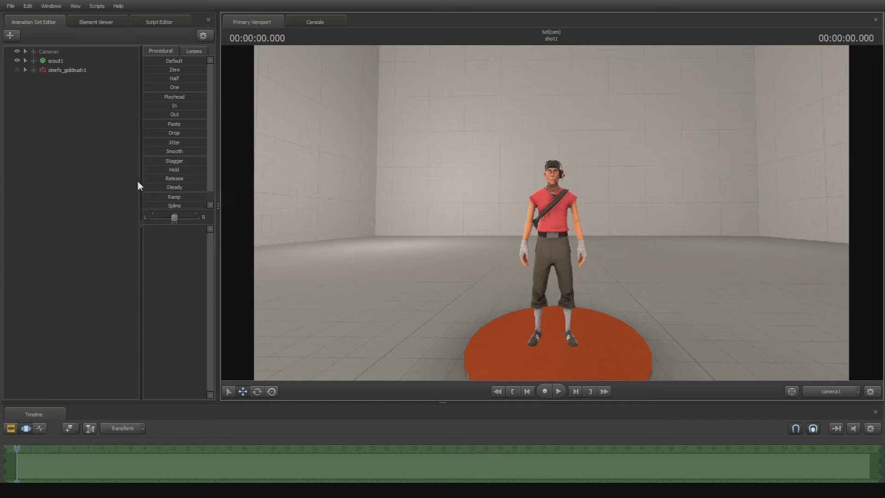
Expand the Cameras group and load camera1 into the primary viewport.
click(51, 54)
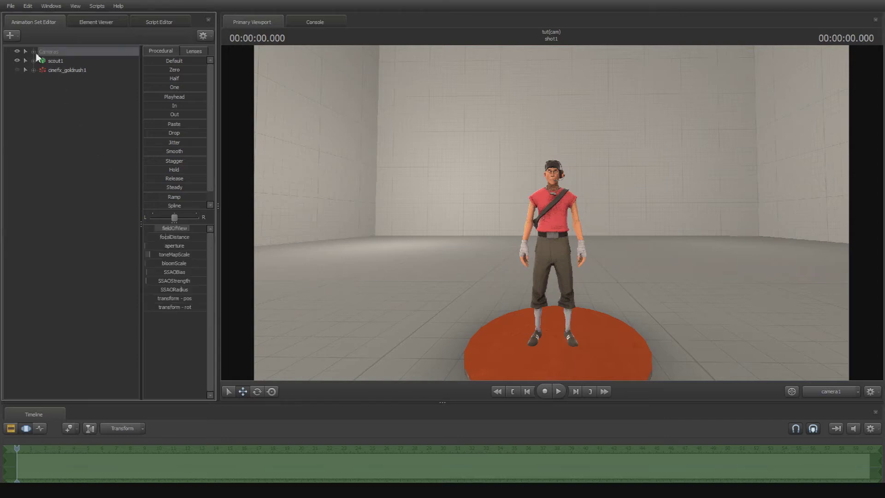
click(34, 52)
drag(62, 61, 539, 121)
Fly camera1 toward the scout and reframe it so his head and chest fill the shot.
drag(525, 185, 525, 185)
key(w)
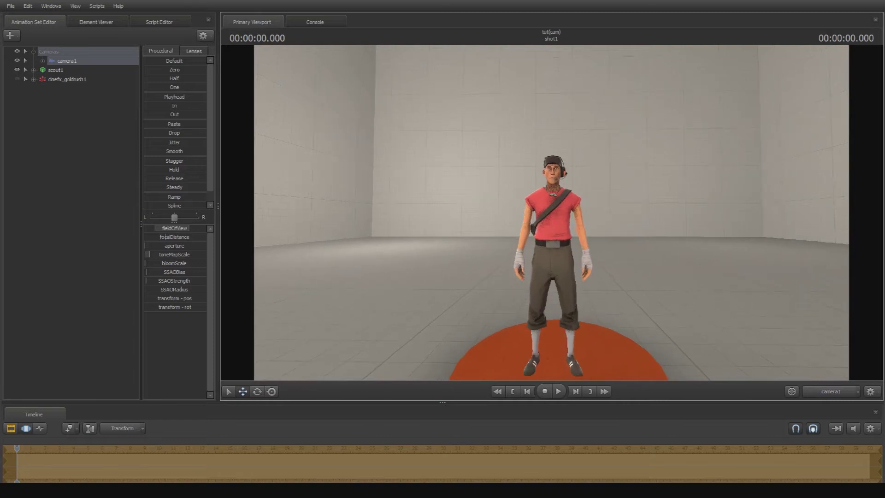
key(z)
key(w)
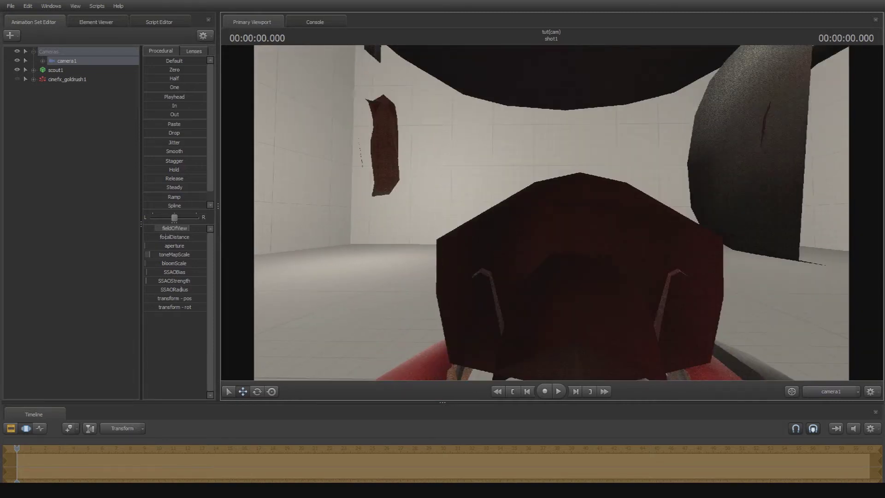
key(s)
key(a)
key(d)
key(d)
key(d)
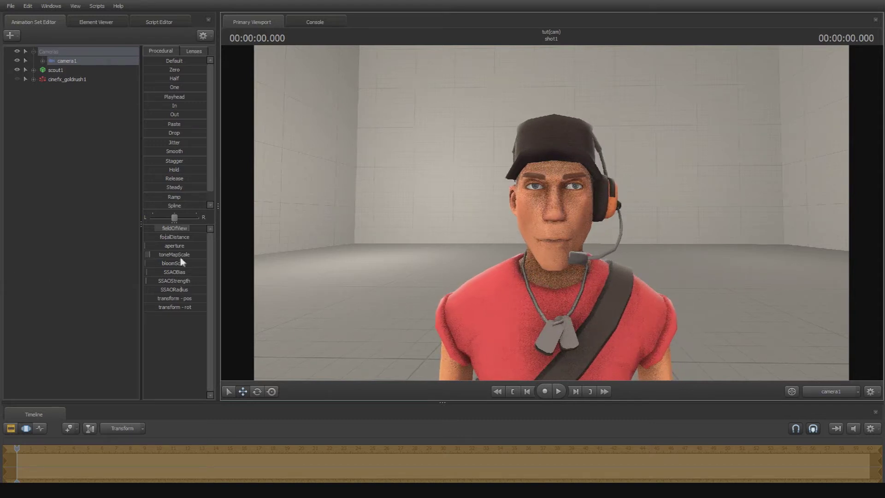
Switch to the Clip Editor, play the shot to about 1.8 seconds, and undo the last camera change.
key(F3)
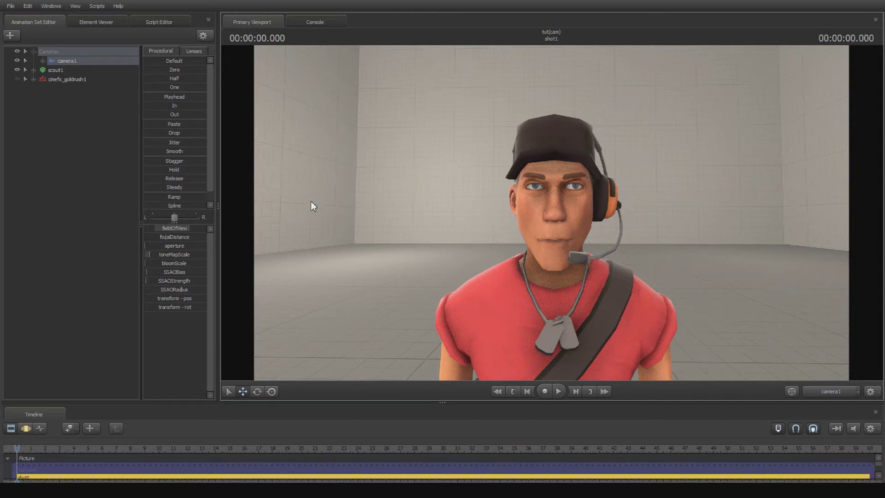
key(space)
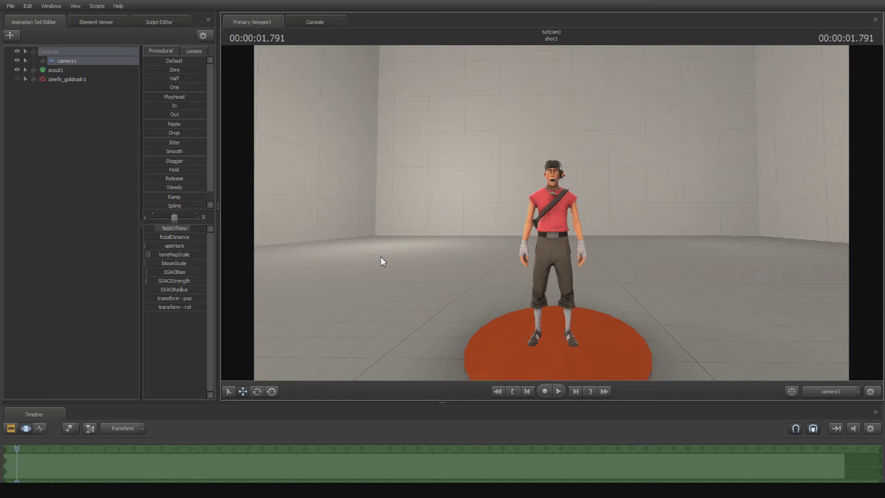
key(ctrl+z)
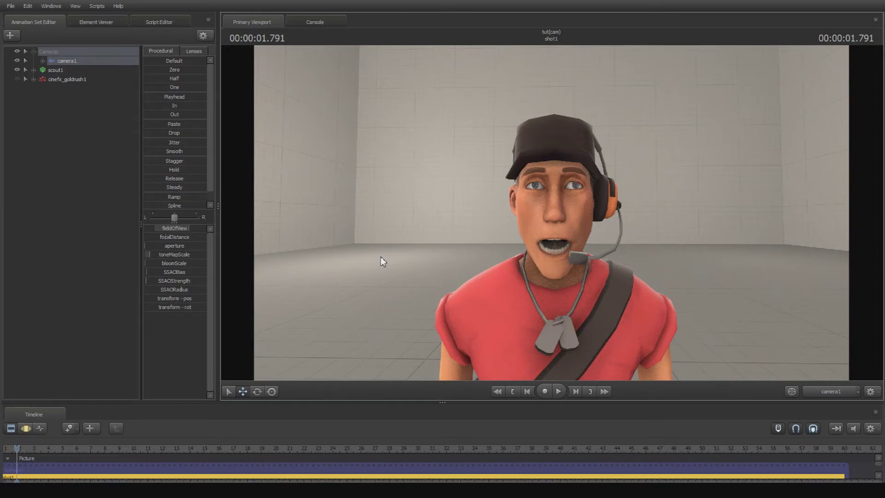
Switch the timeline to the Motion Editor and sweep a control selection box across the scout's close-up.
key(F3)
mouse_move(374, 254)
ctrl+mouse_down()
mouse_move(395, 367)
mouse_move(744, 241)
mouse_move(735, 242)
ctrl+mouse_up()
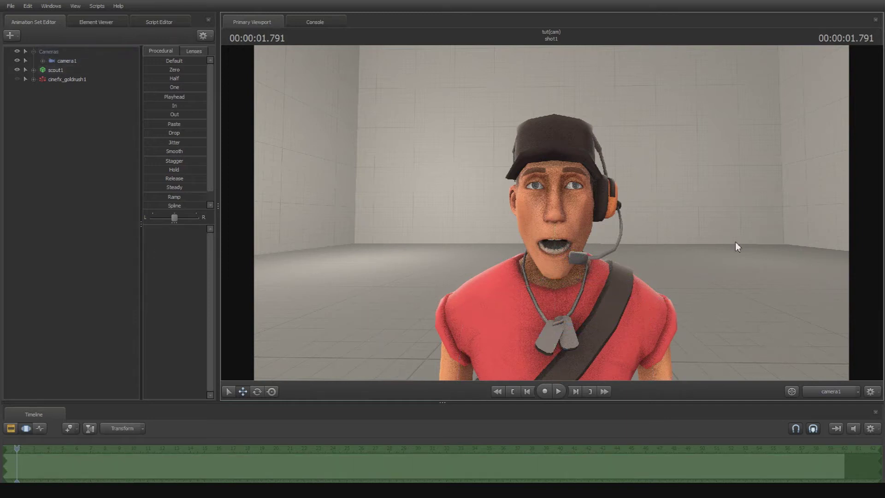
Trace control selection lines through the empty space on both sides of the scout, and select camera1.
key(ctrl)
mouse_move(423, 63)
ctrl+mouse_down()
mouse_move(269, 133)
mouse_move(406, 139)
mouse_move(500, 121)
ctrl+mouse_up()
mouse_move(720, 114)
ctrl+mouse_down()
mouse_move(663, 158)
mouse_move(787, 281)
mouse_move(779, 277)
ctrl+mouse_up()
click(70, 60)
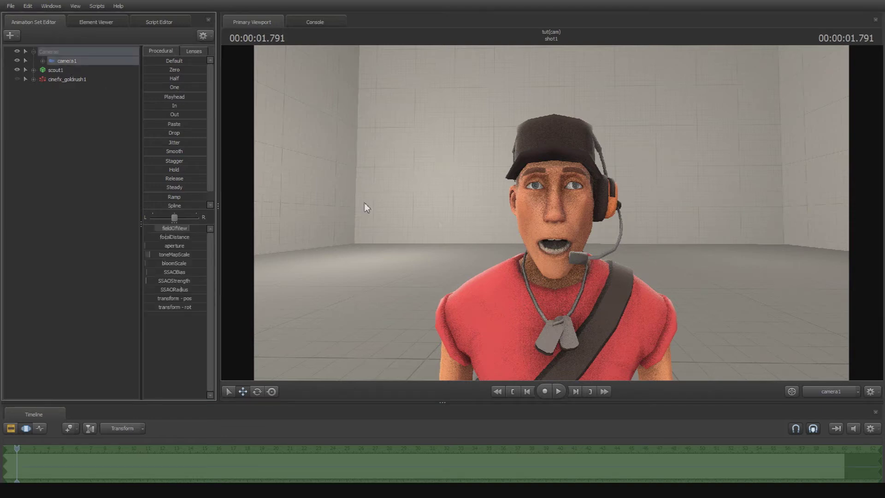
Fly camera1 toward the scout into an extreme close-up of his face, and tilt it slightly upward.
click(544, 290)
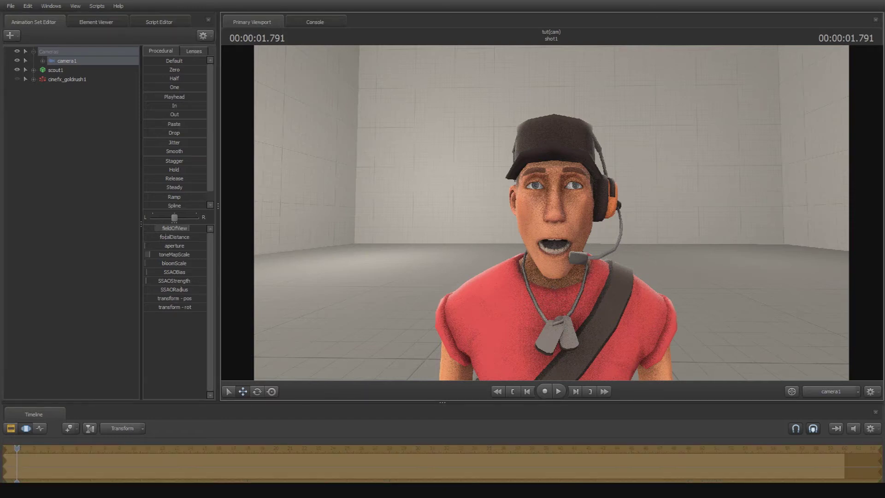
key(w)
key(s)
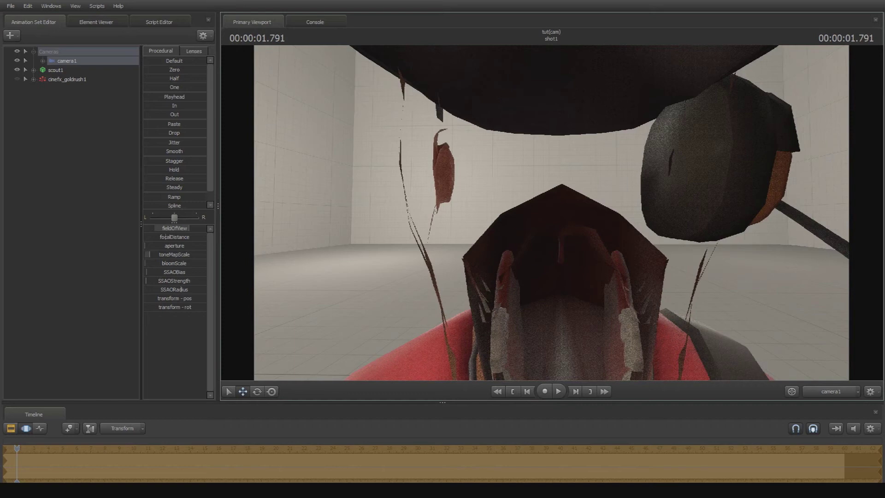
key(s)
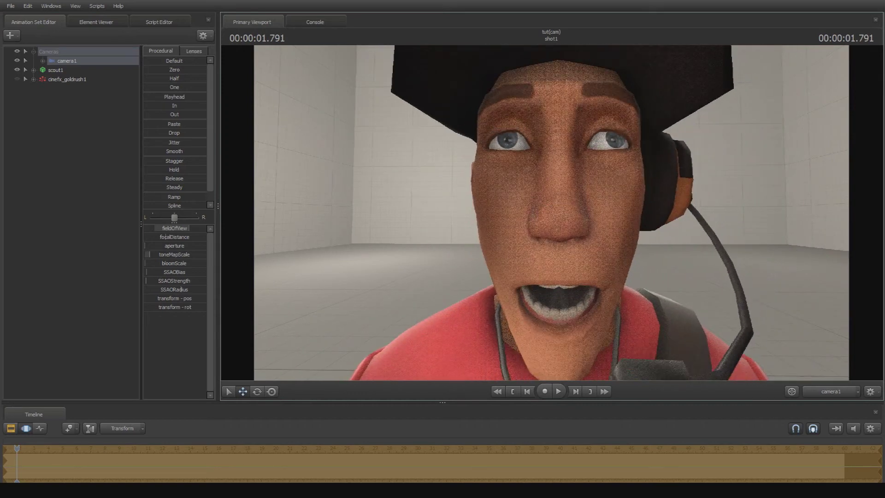
drag(552, 220, 552, 213)
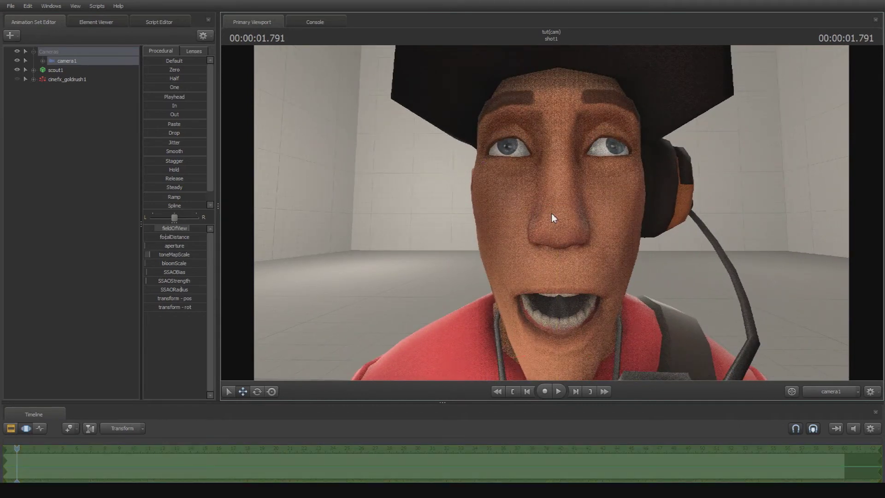
drag(433, 208, 551, 213)
Trace the space beside the scout's face and undo the extreme close-up of camera1.
key(ctrl+z)
mouse_move(388, 146)
ctrl+mouse_down()
mouse_move(360, 251)
mouse_move(340, 229)
mouse_move(425, 203)
ctrl+mouse_up()
mouse_move(733, 170)
ctrl+mouse_down()
mouse_move(754, 210)
mouse_move(823, 181)
ctrl+mouse_up()
click(67, 60)
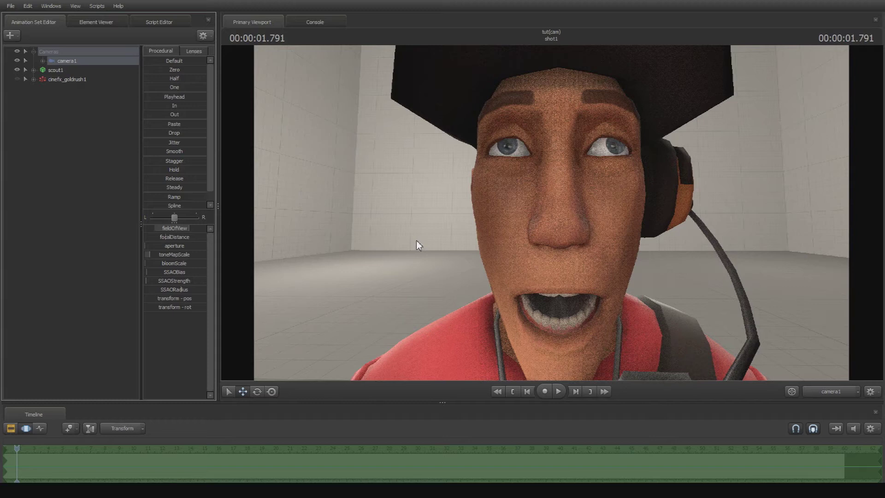
key(ctrl+z)
key(ctrl+z)
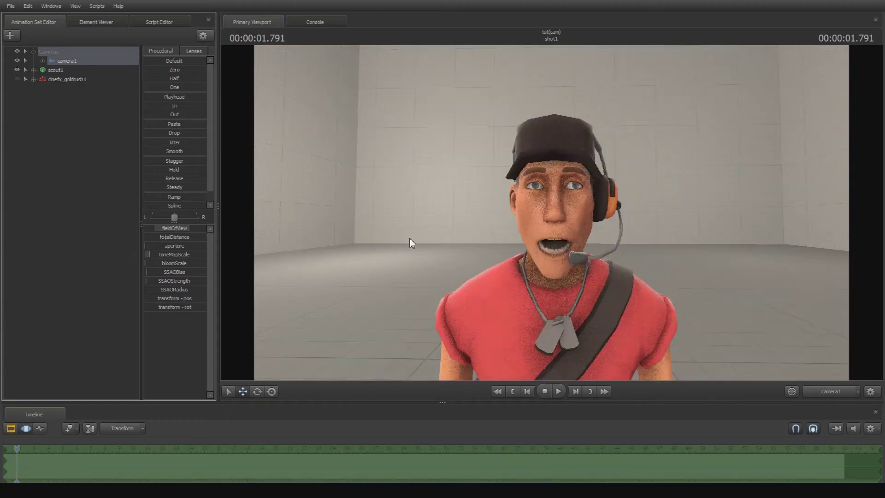
View the shot in the Clip Editor, return to the Motion Editor, and trace the space beside the scout's head.
key(F3)
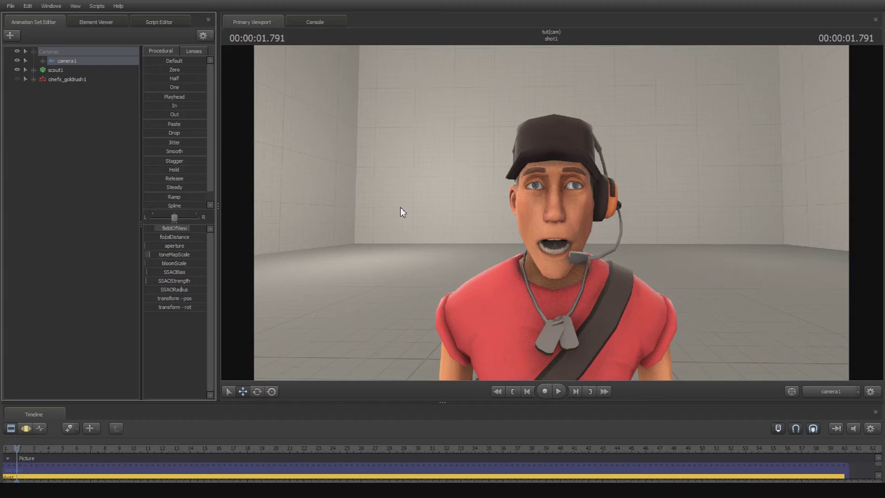
key(F3)
mouse_move(405, 102)
ctrl+mouse_down()
mouse_move(419, 168)
mouse_move(421, 156)
ctrl+mouse_up()
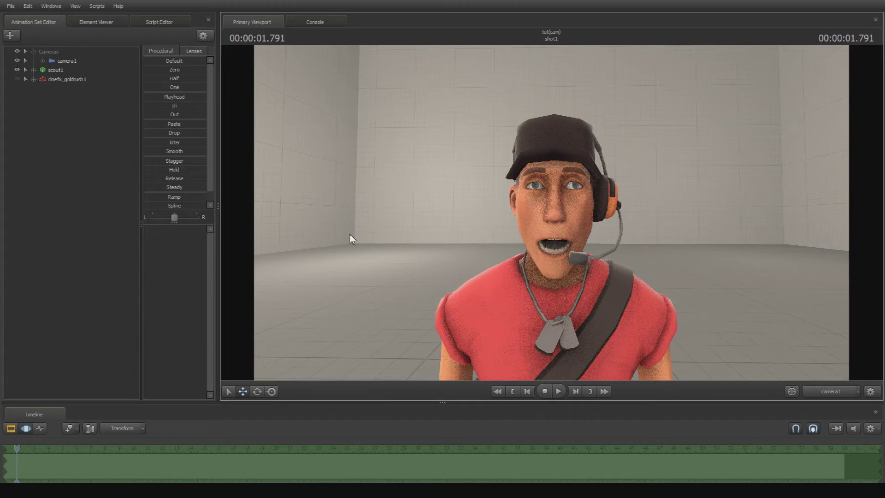
click(78, 62)
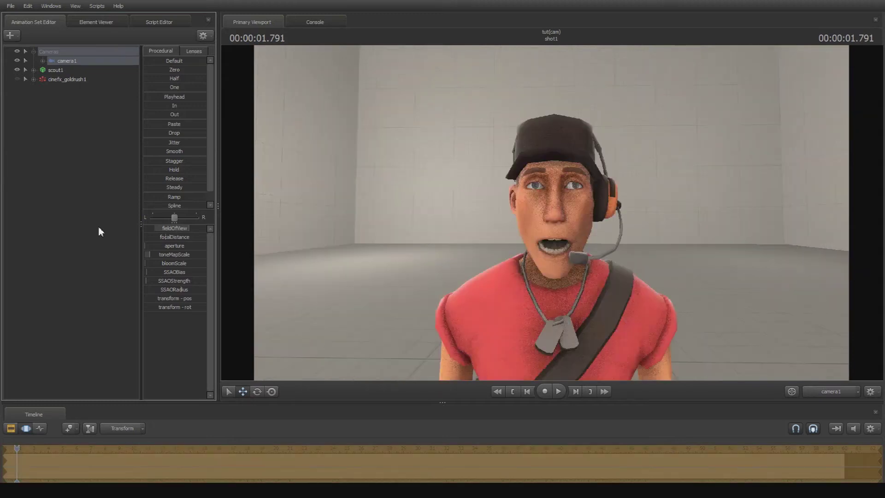
Alternate between the Clip Editor and Motion Editor, tracing vertical lines on both sides of the scout to examine the framing.
key(F2)
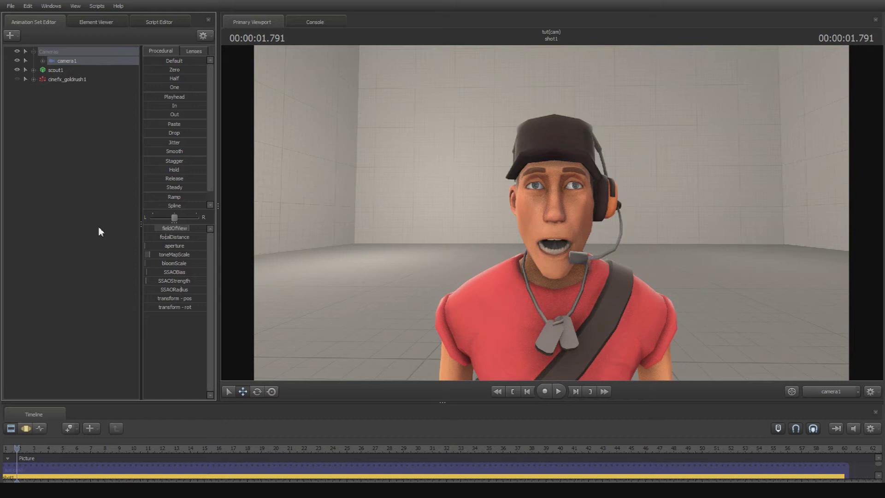
key(F3)
ctrl+drag(439, 78, 456, 325)
mouse_move(659, 69)
ctrl+mouse_down()
mouse_move(689, 198)
mouse_move(693, 351)
ctrl+mouse_up()
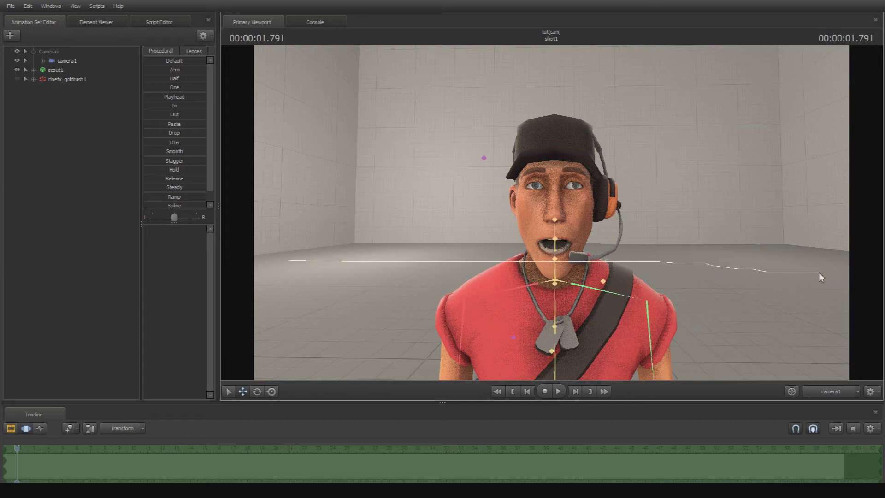
key(F3)
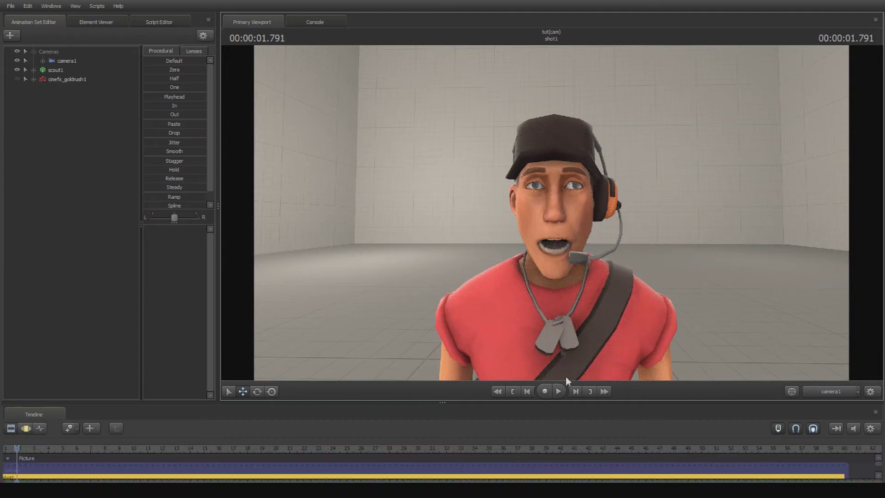
key(F3)
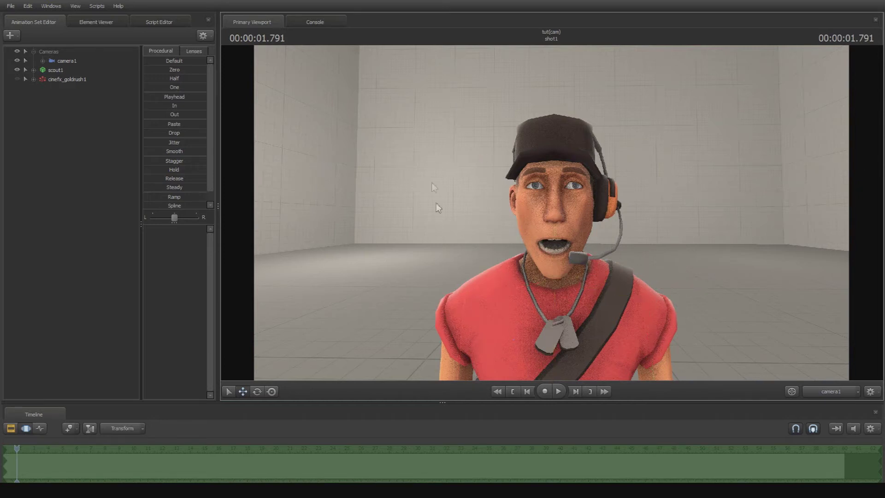
Tilt camera1 downward so the scout sits higher in the frame, and trace a horizontal line across his eye level.
click(71, 60)
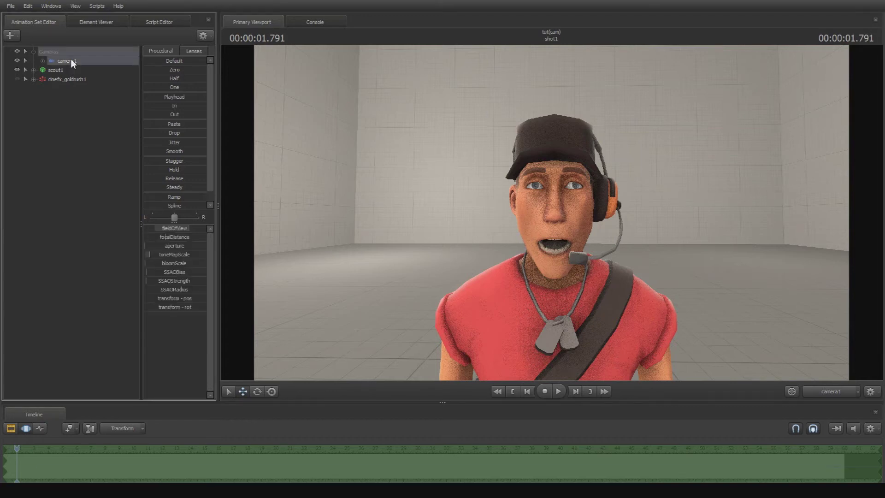
mouse_move(551, 213)
mouse_down()
mouse_move(552, 222)
mouse_move(550, 213)
mouse_up()
key(ctrl)
ctrl+drag(288, 146, 839, 161)
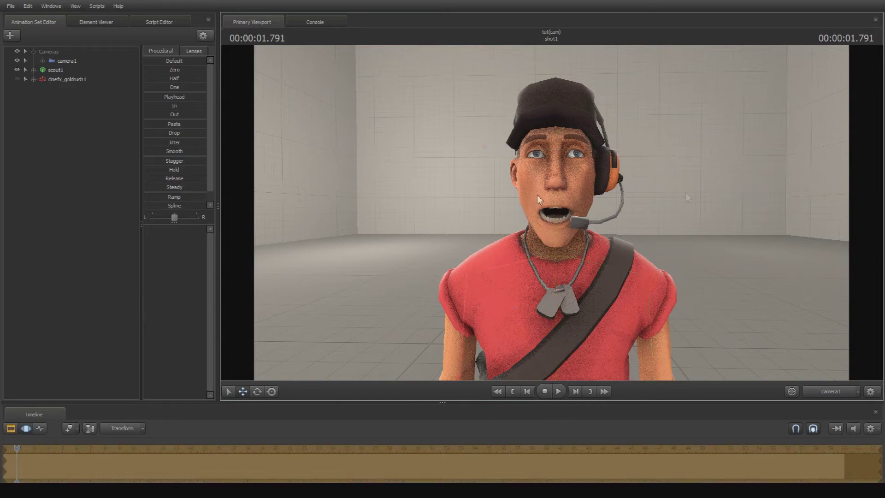
Strafe camera1 to the right so the scout sits left of centre, and trace lines across and down that framing.
click(65, 61)
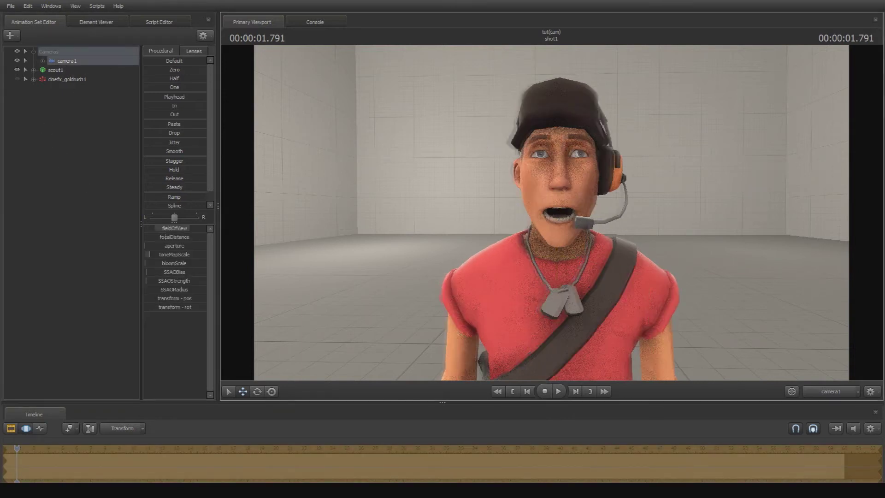
key(d)
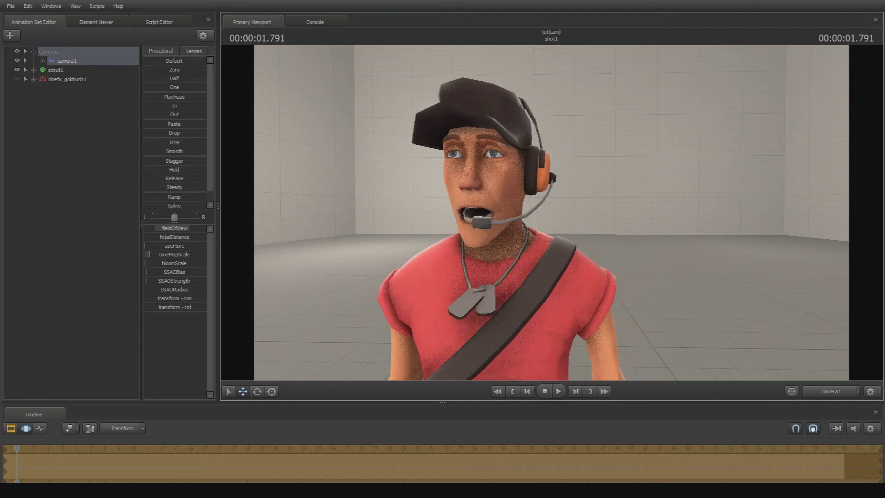
key(ctrl)
ctrl+drag(275, 141, 660, 165)
ctrl+drag(406, 72, 419, 248)
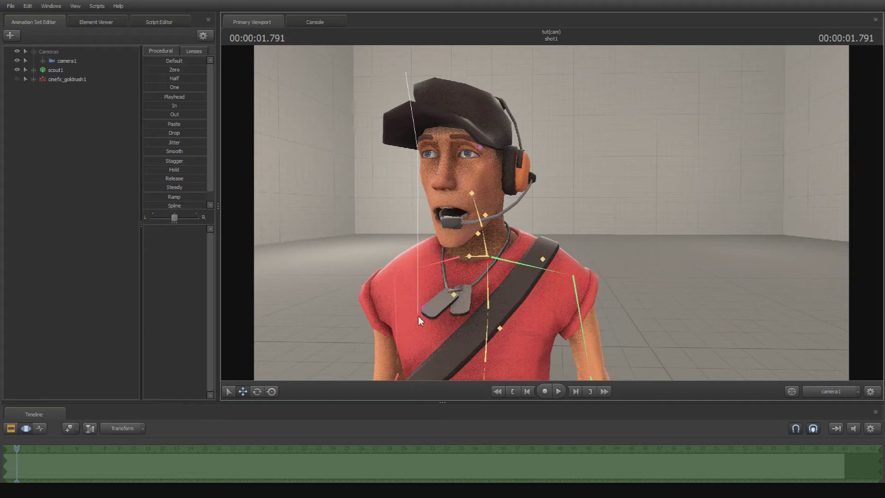
ctrl+drag(417, 342, 419, 345)
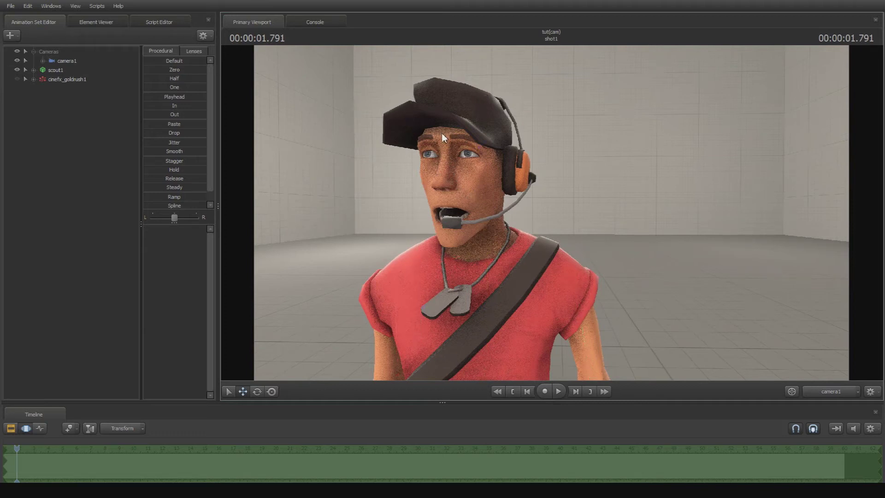
Strafe camera1 back until the scout is near the centre, and check the framing in the Clip Editor and Motion Editor.
click(74, 60)
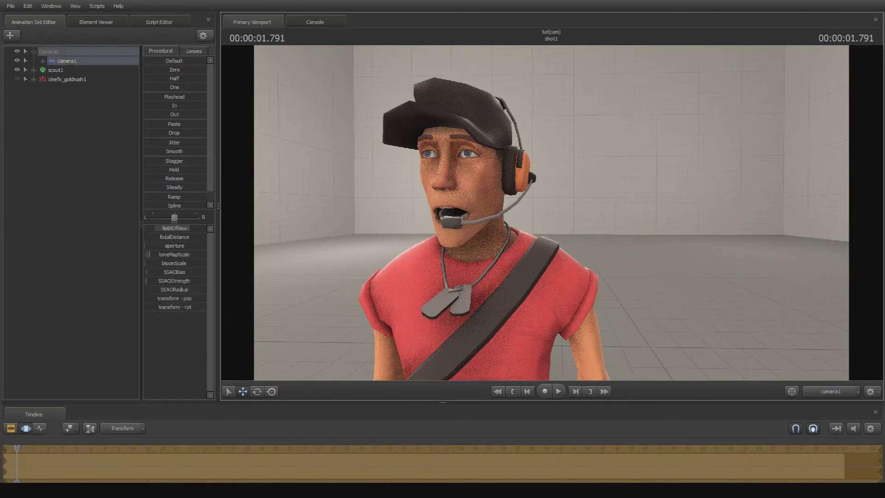
key(a)
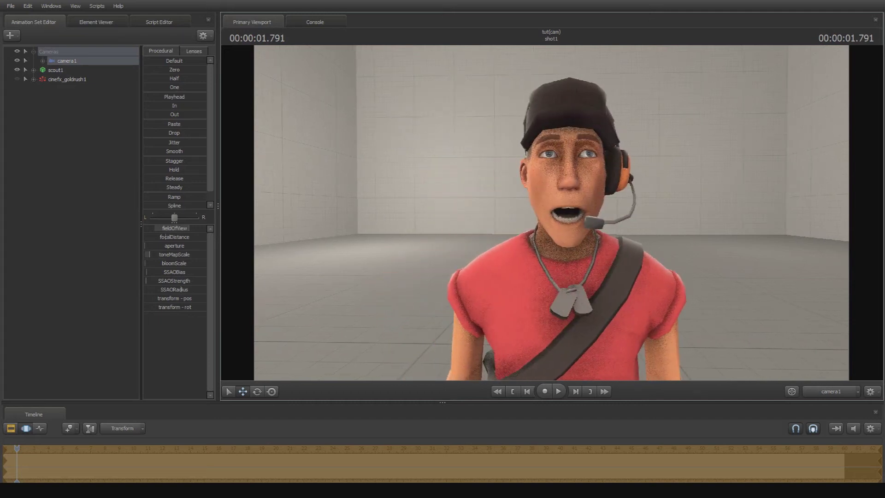
key(d)
key(a)
key(F2)
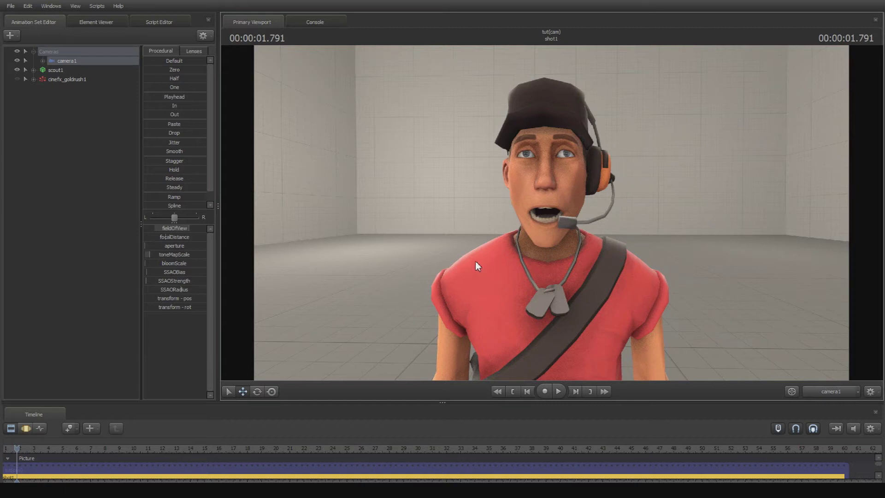
key(F3)
mouse_move(369, 99)
ctrl+mouse_down()
mouse_move(394, 289)
mouse_move(403, 190)
ctrl+mouse_up()
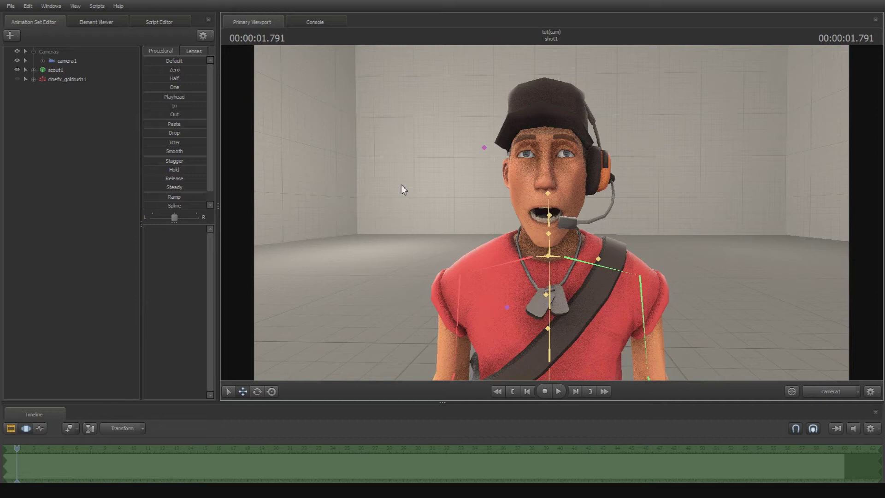
Expand camera1's full control list, show the lens presets, and select the fieldOfView control.
click(69, 61)
click(42, 61)
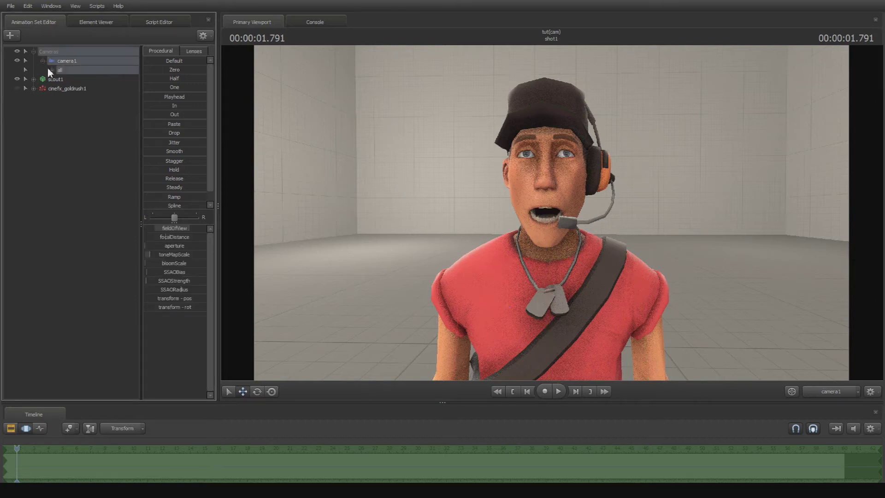
click(52, 70)
click(80, 79)
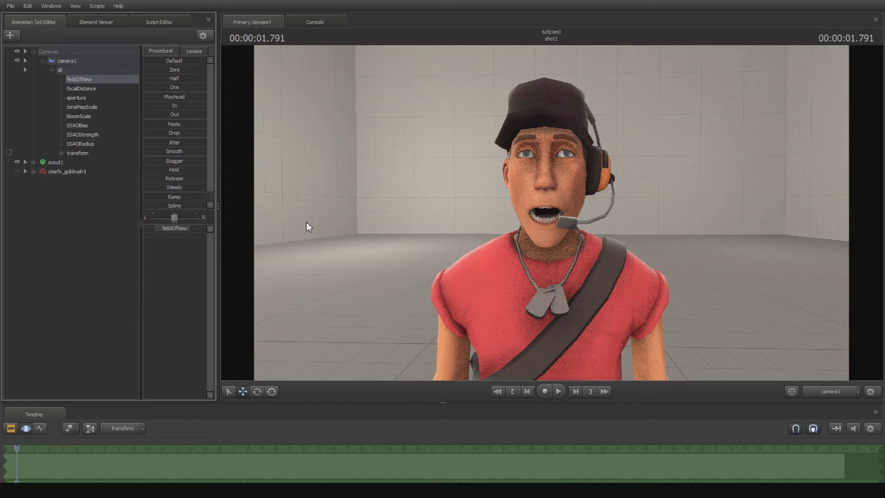
click(189, 56)
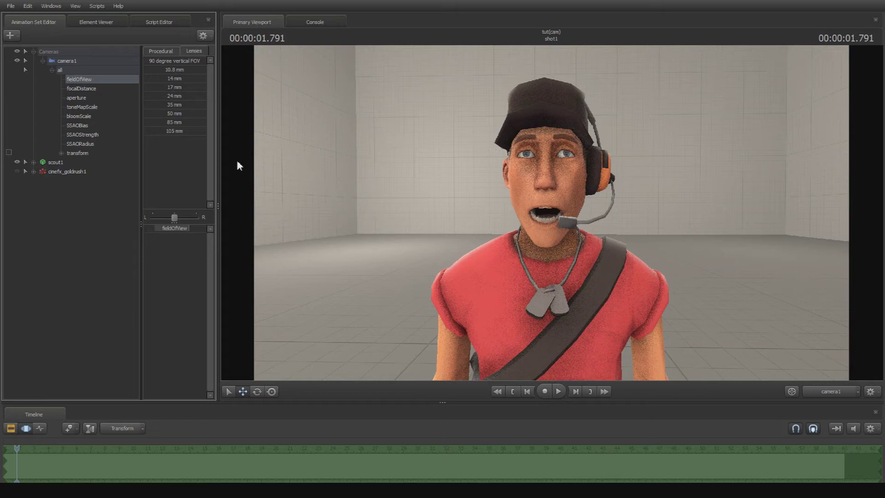
click(69, 62)
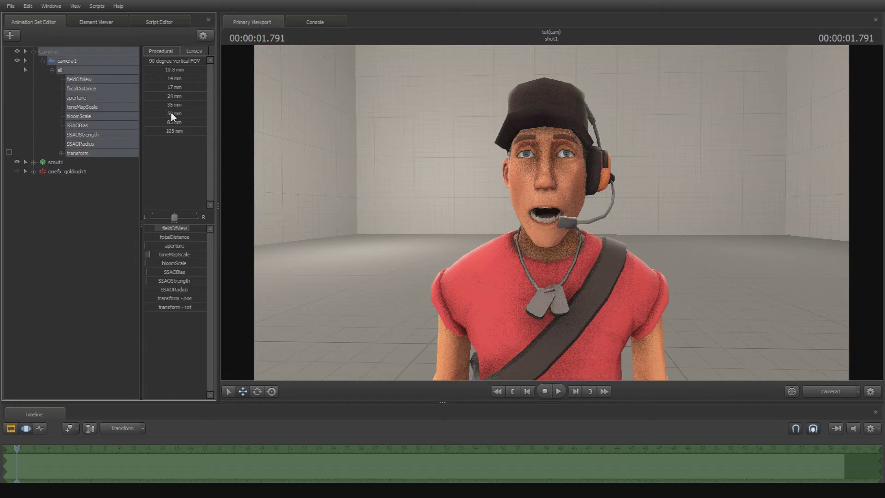
click(79, 80)
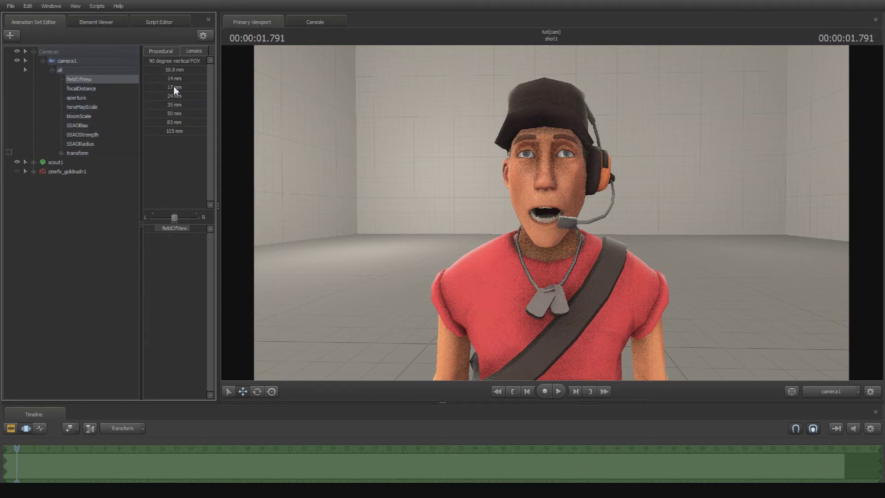
Compare the 24, 35, 50 and 10.8 mm lens presets on camera1's fieldOfView, and set it to 14 mm.
click(152, 96)
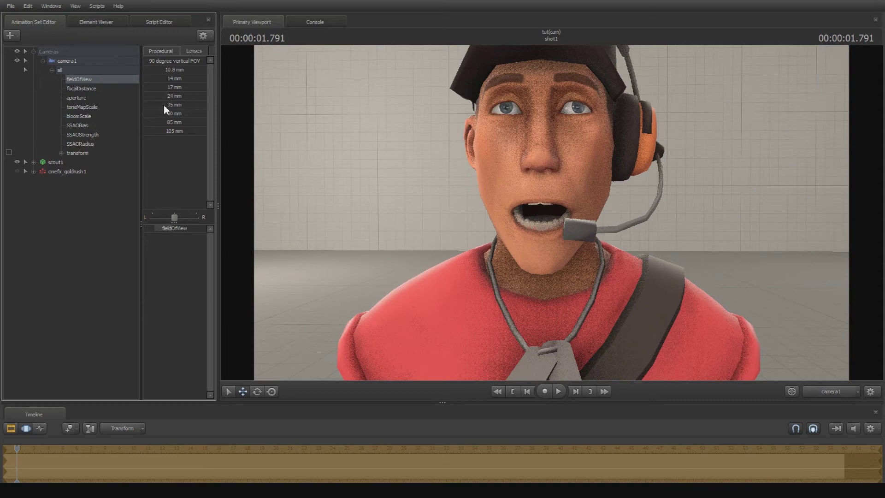
click(157, 105)
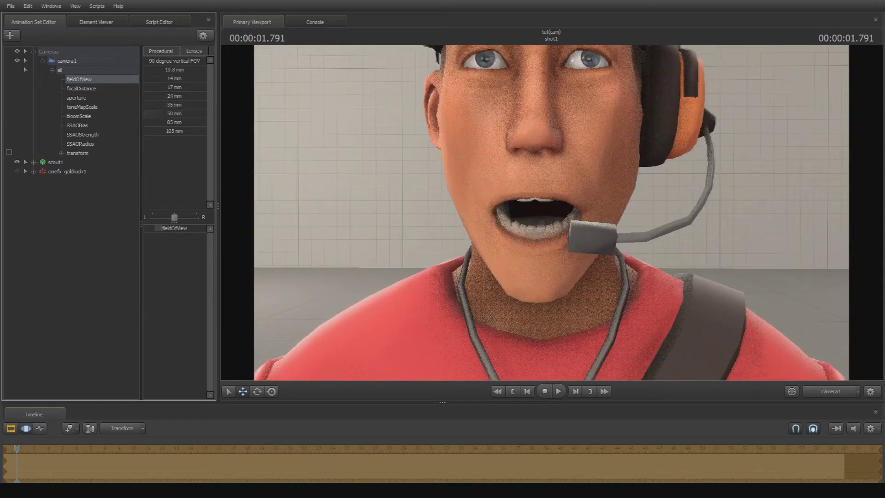
click(157, 113)
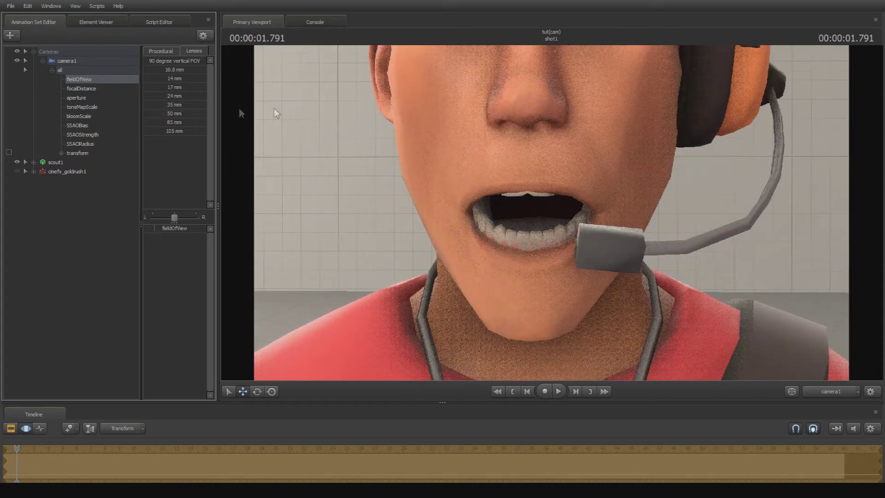
click(157, 105)
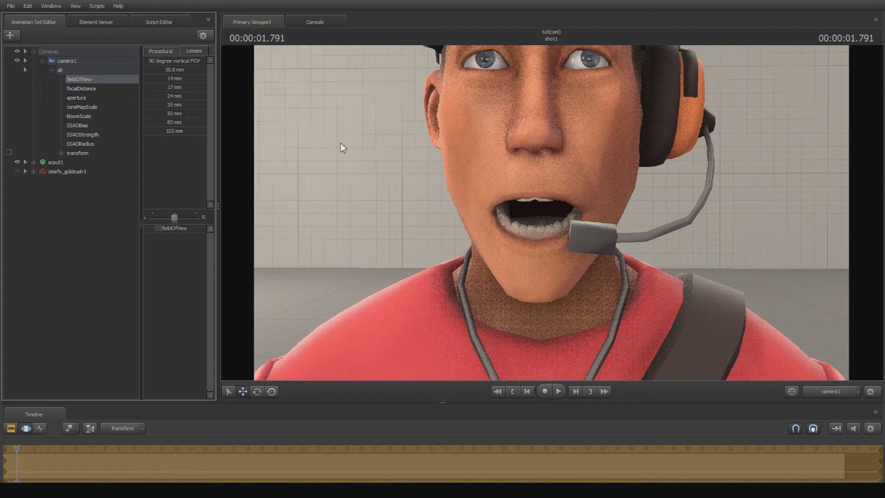
click(159, 70)
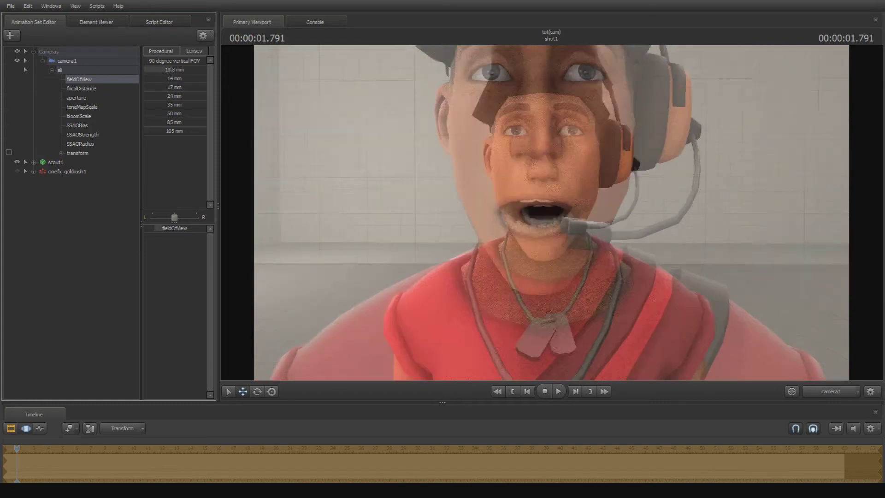
click(171, 78)
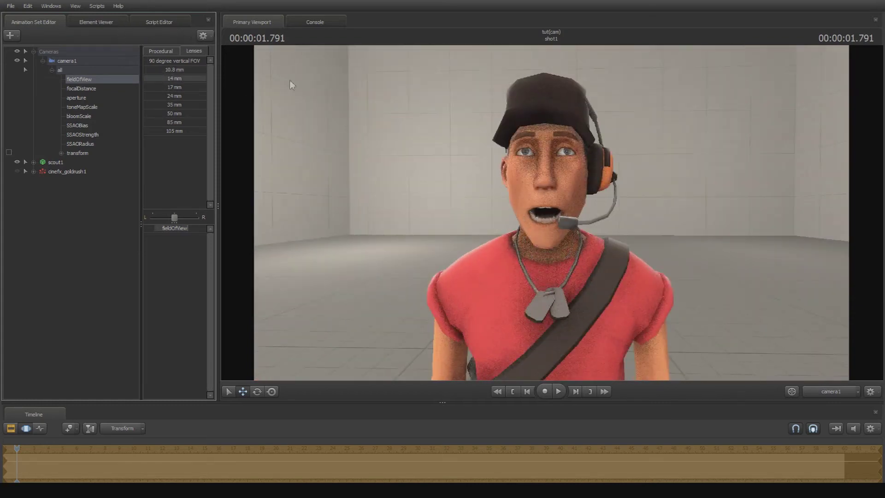
Try the 24 mm lens preset on camera1's fieldOfView, and return it to 14 mm.
click(156, 95)
drag(160, 97, 113, 108)
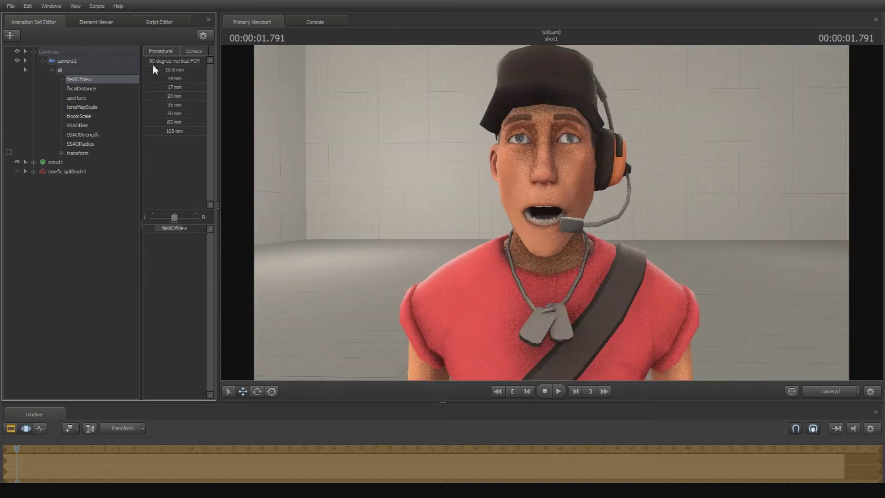
click(183, 81)
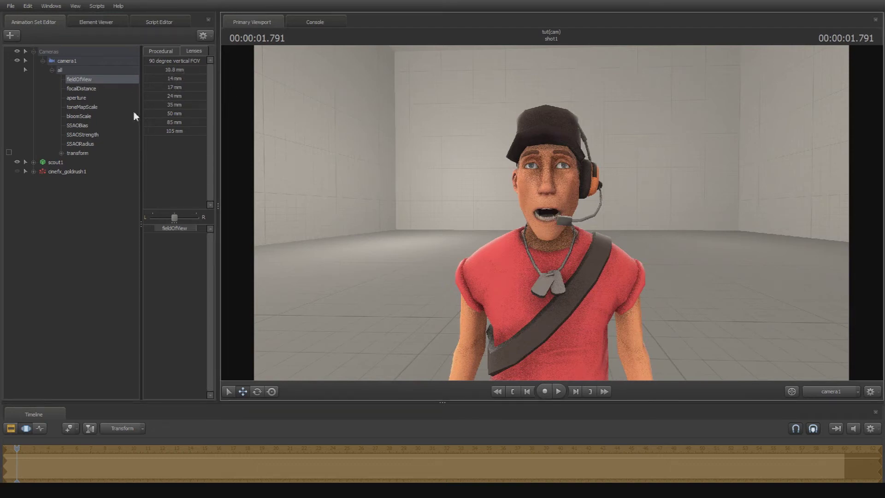
Pull camera1 back until the scout stands full-length in the frame with plenty of space around him.
click(79, 62)
drag(425, 152, 425, 152)
key(s)
key(x)
key(z)
drag(552, 213, 551, 213)
key(a)
drag(270, 224, 697, 212)
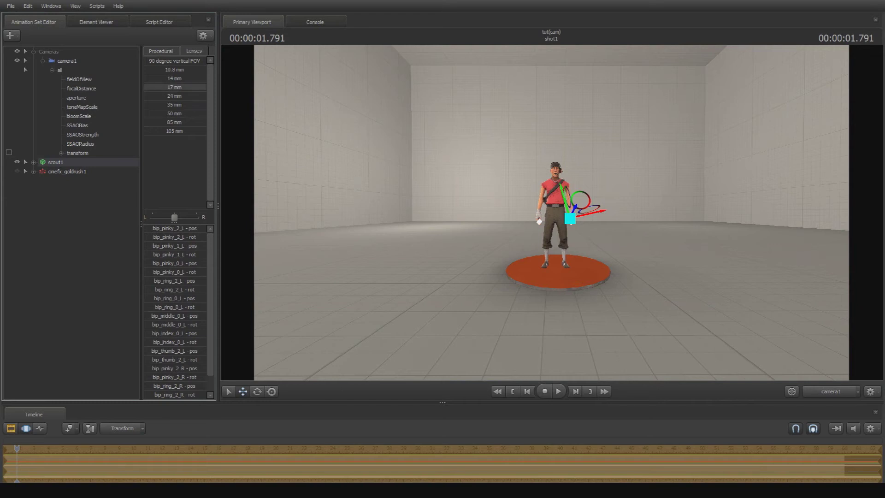
Try the 24 mm lens on the distant camera1, and undo the lens change and the camera move.
click(79, 80)
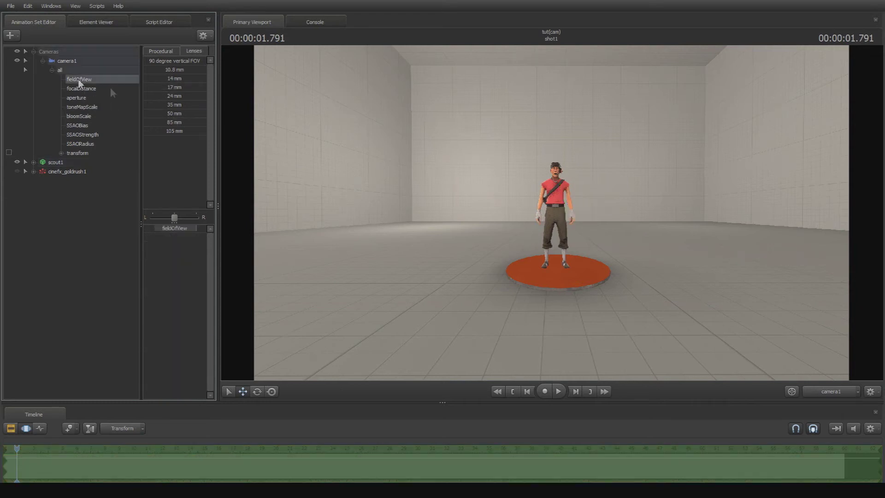
click(158, 96)
drag(191, 97, 158, 97)
click(552, 214)
key(ctrl+z)
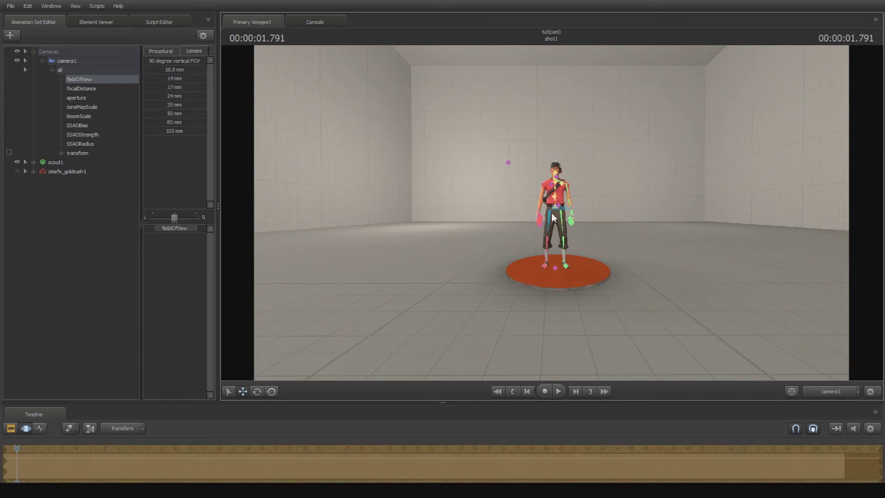
key(ctrl+z)
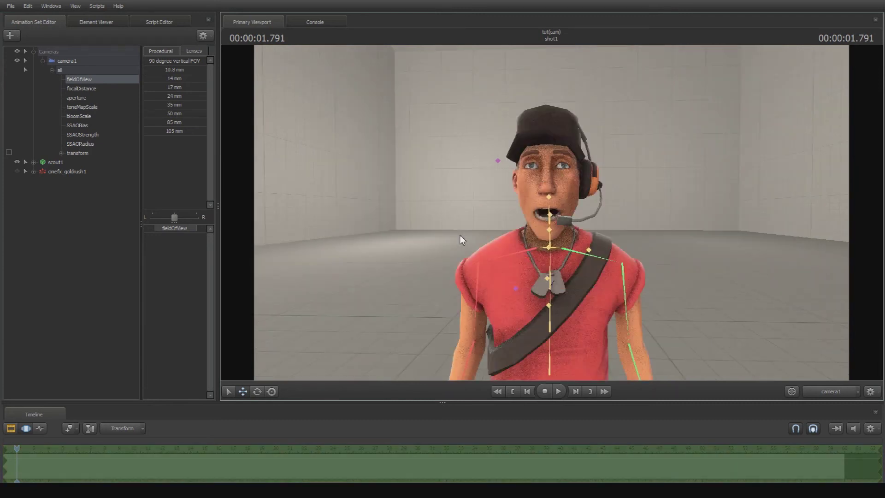
Apply the 24 mm lens preset to camera1, and adjust its transform so the scout's whole cap fits in the frame.
click(155, 98)
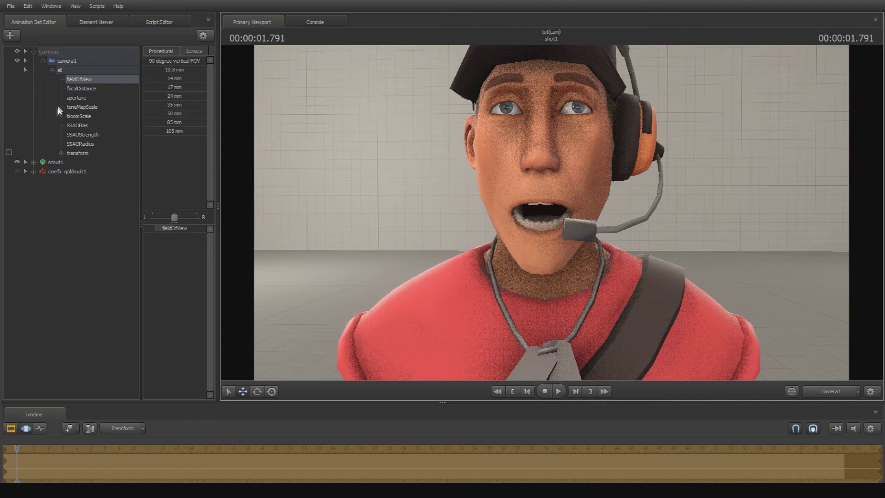
click(85, 153)
drag(552, 213, 555, 205)
key(d)
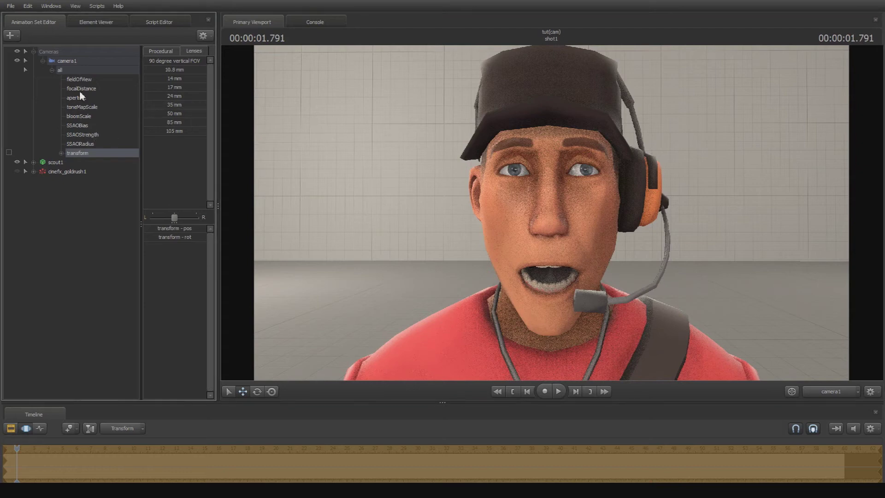
Compare the 35 and 50 mm lens presets on camera1, and set it to 50 mm.
click(65, 63)
drag(150, 106, 330, 155)
drag(153, 115, 277, 122)
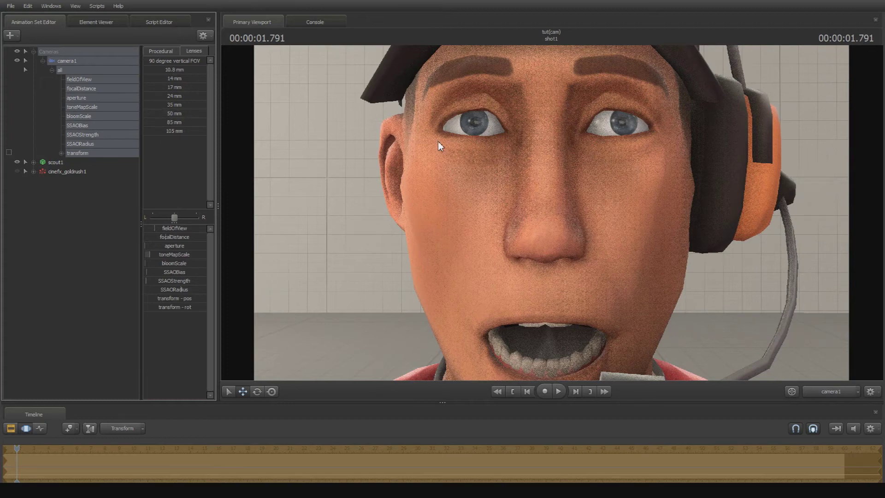
drag(155, 105, 49, 139)
Move camera1 back until the frame holds the scout's head and shoulders.
click(391, 123)
key(s)
key(s)
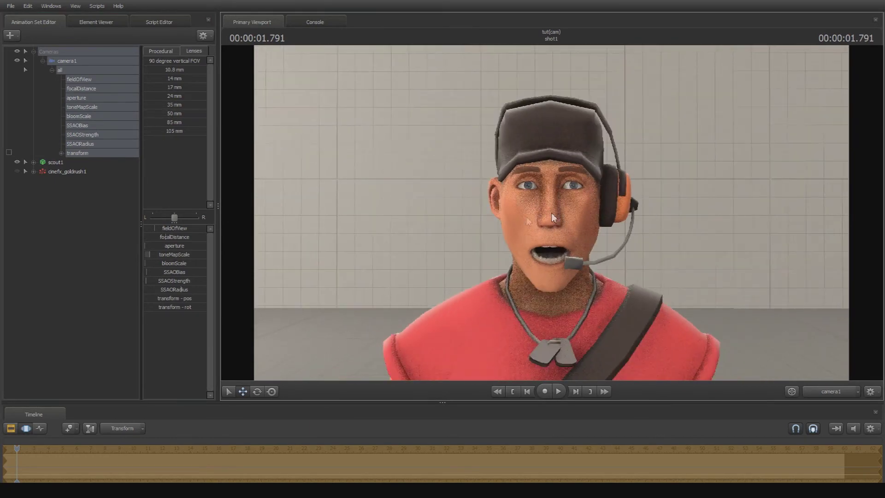
Try the 85 and 105 mm lens presets on camera1, and strafe it slightly around the scout's face.
click(147, 122)
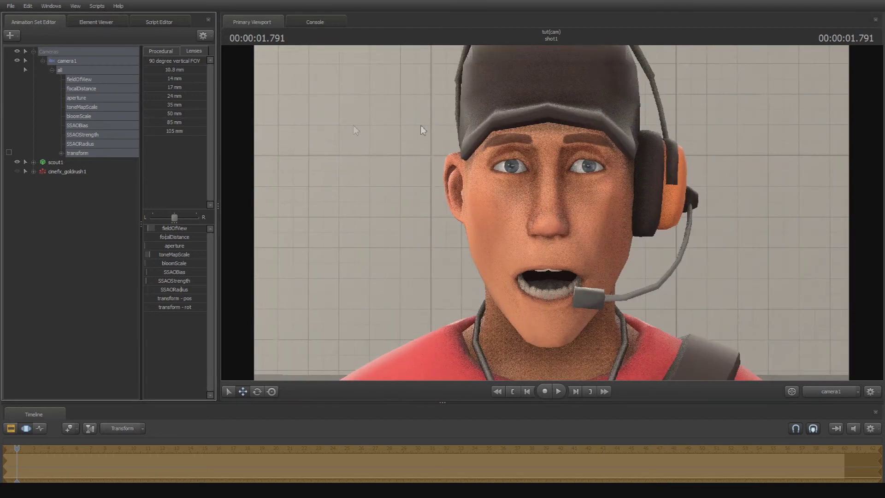
click(165, 131)
drag(397, 147, 375, 138)
key(a)
key(d)
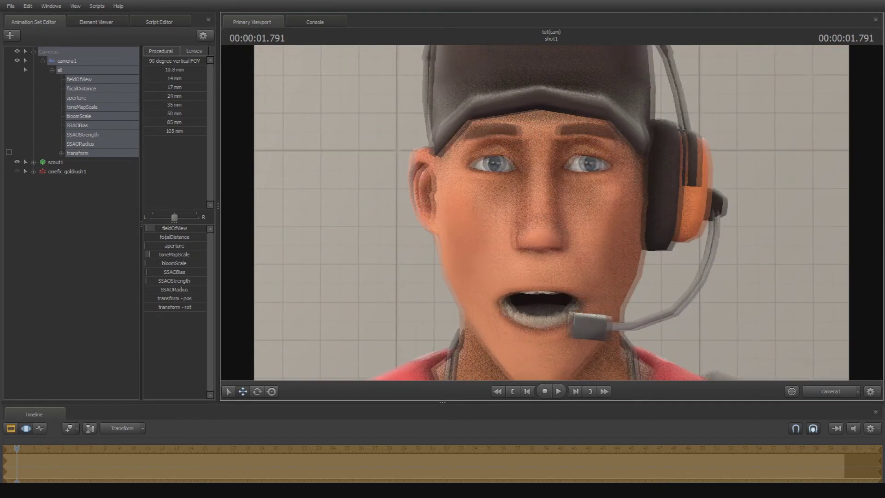
key(a)
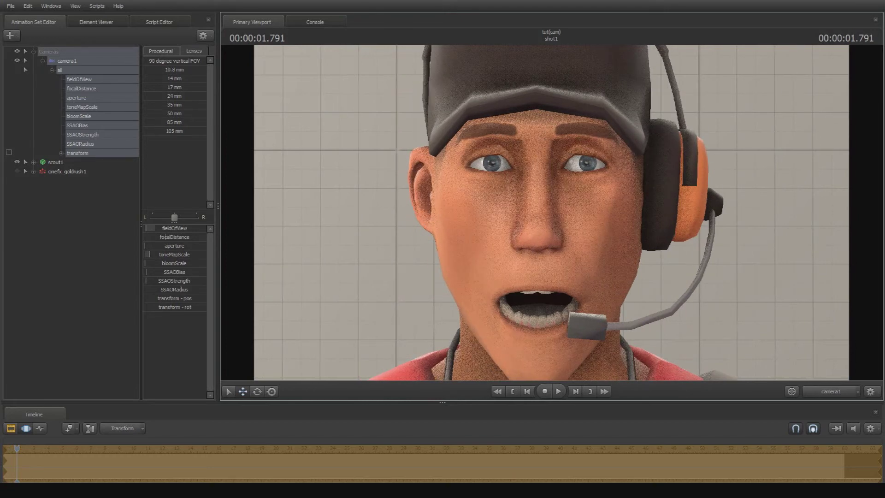
Check the close-up in the Clip Editor, and move camera1 up and down to reframe the scout's face.
key(F2)
drag(552, 213, 531, 124)
key(z)
key(x)
key(z)
key(x)
mouse_move(551, 212)
mouse_down()
mouse_move(551, 100)
mouse_move(552, 295)
mouse_move(551, 189)
mouse_move(551, 235)
mouse_move(552, 213)
mouse_up()
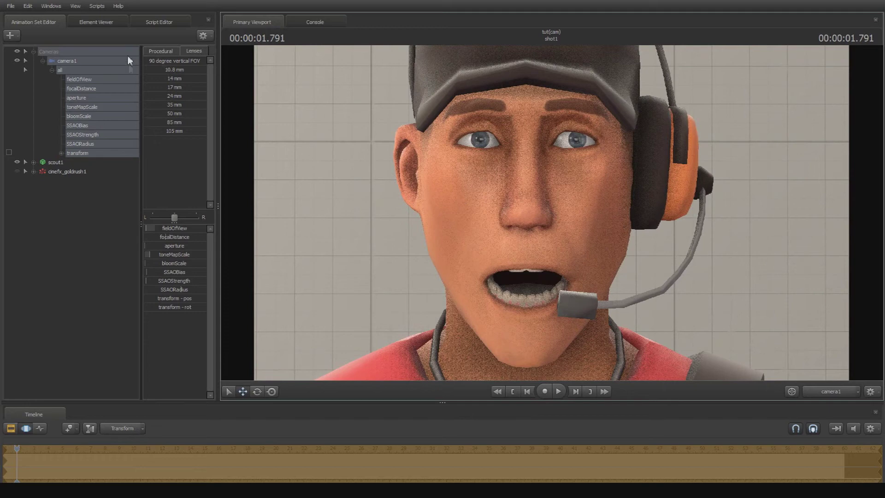
Switch camera1 to the 14 mm lens, and rotate the scout's bip_upperArm_L so his fist reaches toward the camera.
click(152, 80)
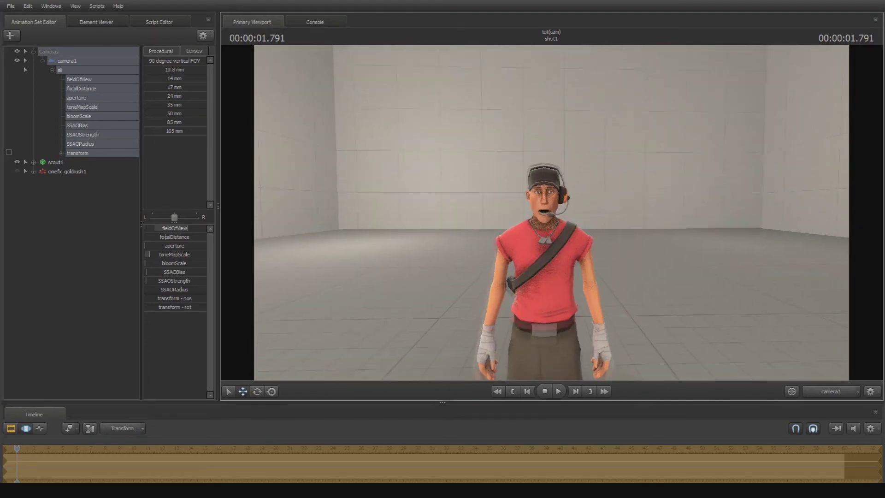
click(563, 234)
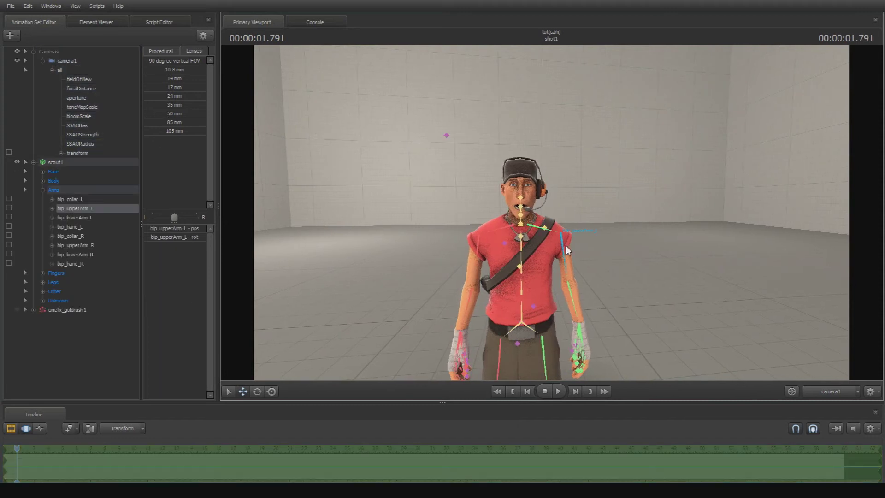
key(e)
drag(573, 224, 569, 246)
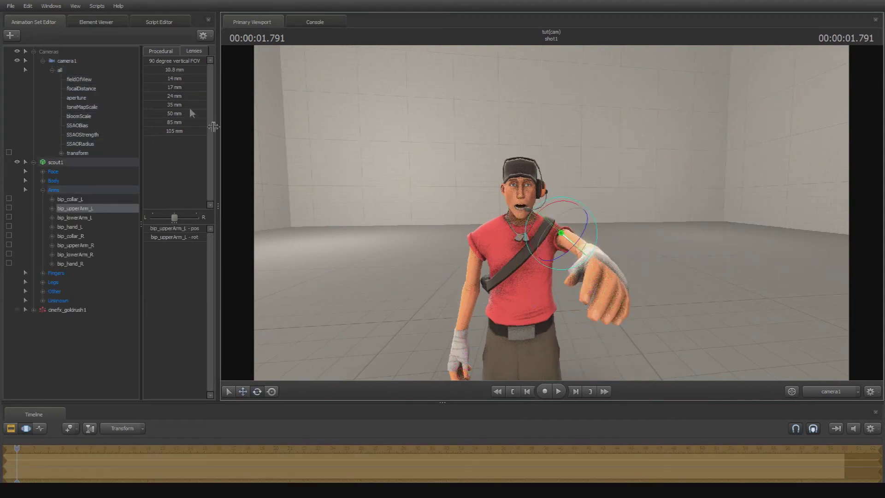
Move camera1 closer to the scout's outstretched fist, and try the 10.8 mm lens preset.
click(65, 63)
key(w)
drag(461, 207, 481, 216)
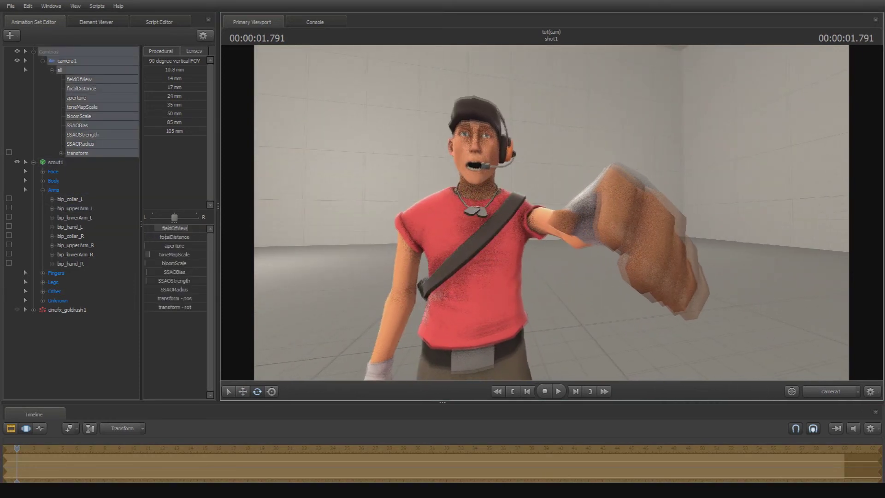
click(156, 71)
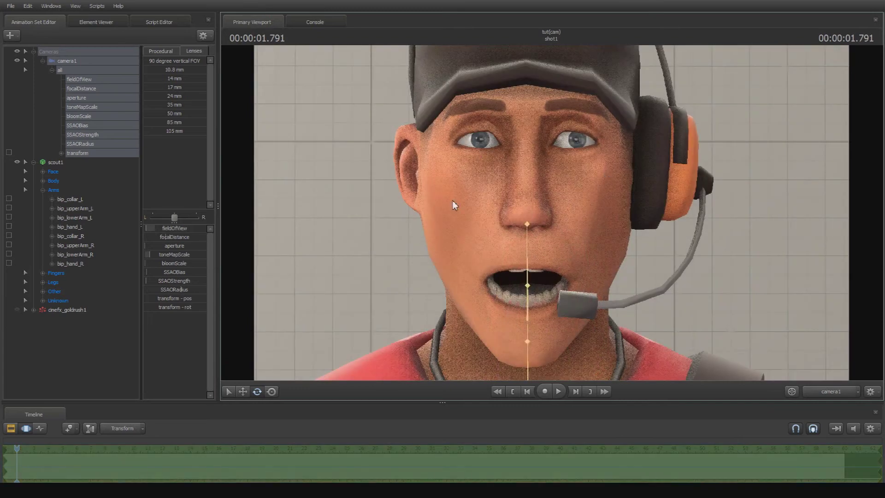
Recentre the scout's face in the long-lens close-up, and compare the shot in the Clip Editor and Motion Editor.
mouse_move(541, 219)
mouse_down()
mouse_move(524, 215)
mouse_move(520, 201)
mouse_move(516, 212)
mouse_move(552, 213)
mouse_up()
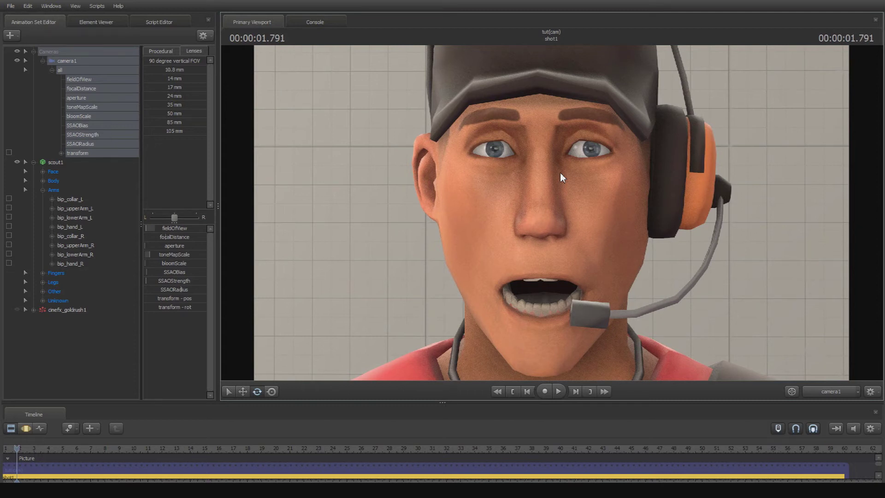
key(F3)
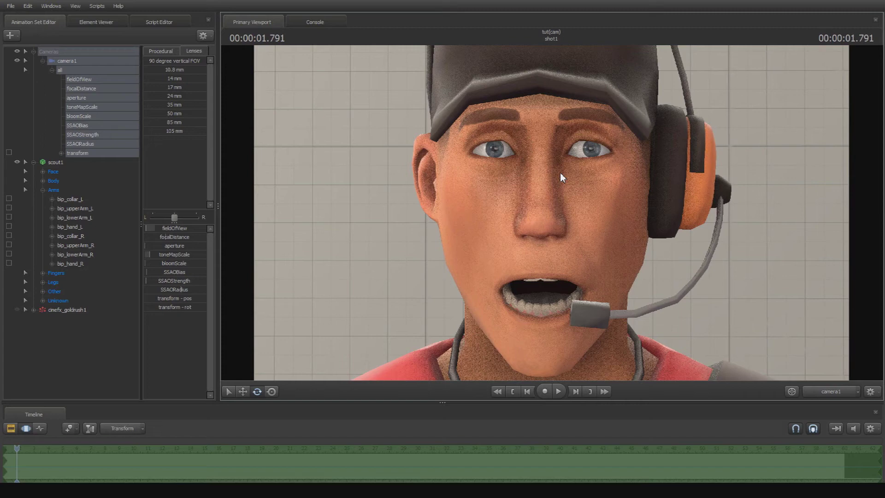
key(ctrl+F2)
key(ctrl+F3)
Undo the recent camera1 moves and lens changes back to the head-and-shoulders framing.
key(ctrl+z)
key(ctrl+z)
key(ctrl+z)
key(ctrl+z)
key(ctrl+z)
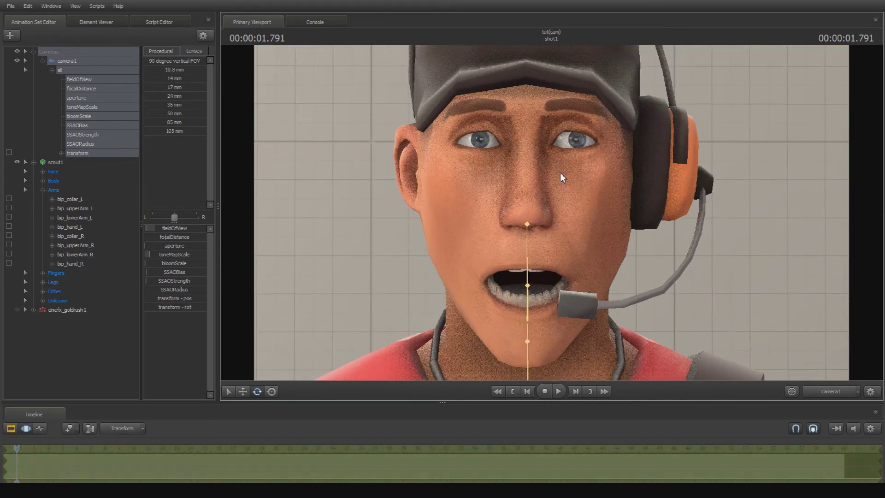
key(ctrl+z)
key(ctrl+z)
key(ctrl+z)
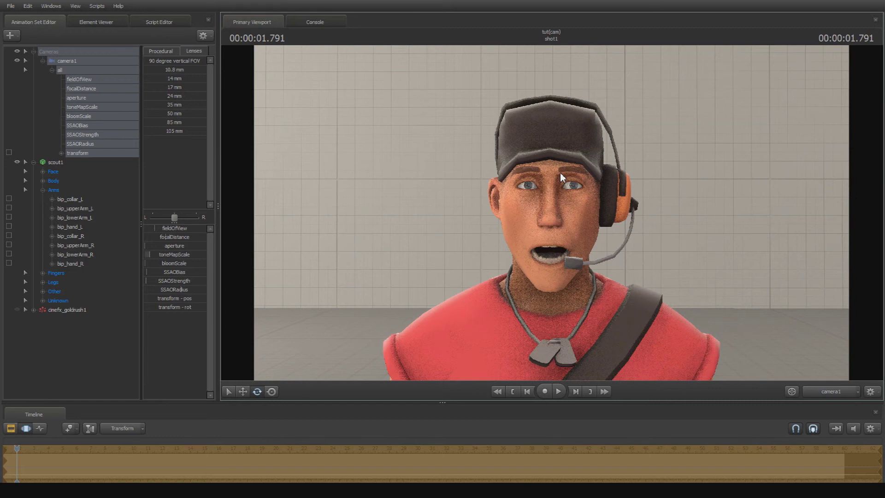
Check the head-and-shoulders shot in the Clip Editor, and trace the empty areas on both sides of the scout.
key(F2)
key(F3)
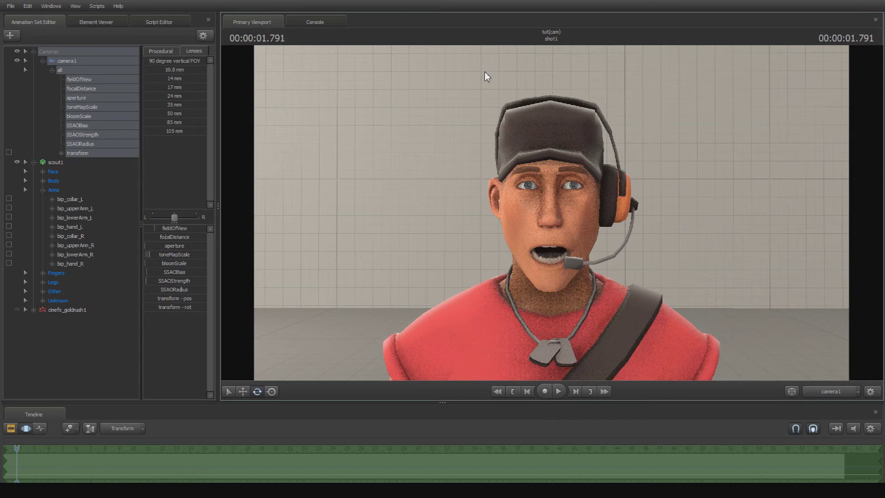
mouse_move(318, 180)
mouse_down()
mouse_move(354, 129)
mouse_move(405, 245)
mouse_move(380, 203)
mouse_move(352, 223)
mouse_up()
mouse_move(701, 180)
mouse_down()
mouse_move(674, 228)
mouse_move(770, 199)
mouse_up()
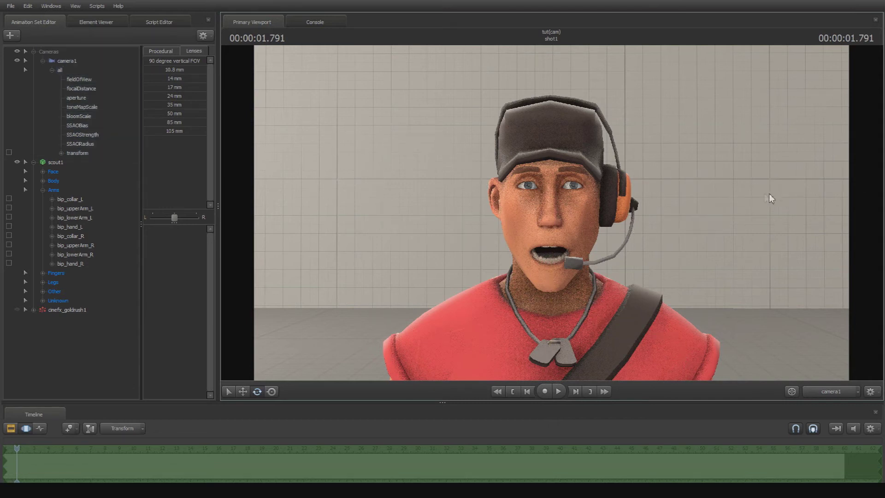
Set camera1's fieldOfView to the 105 mm lens preset, and centre the scout's face in the close-up.
click(80, 79)
drag(156, 132, 217, 134)
click(550, 139)
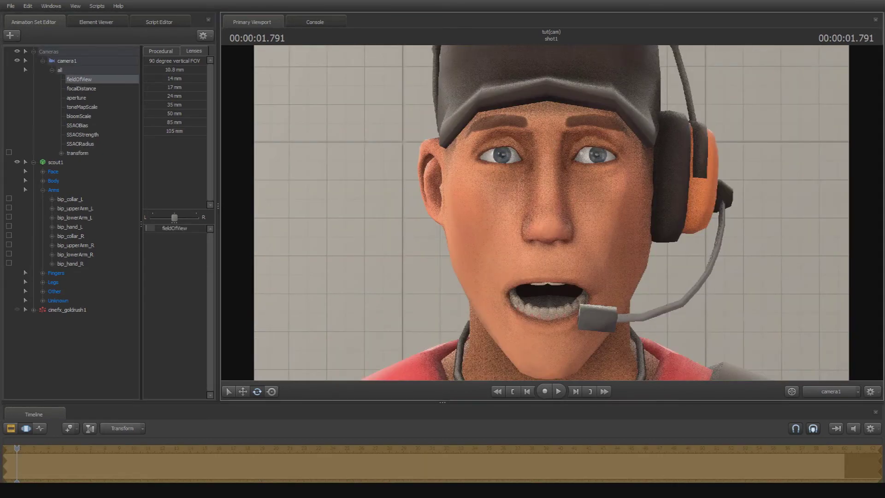
click(69, 62)
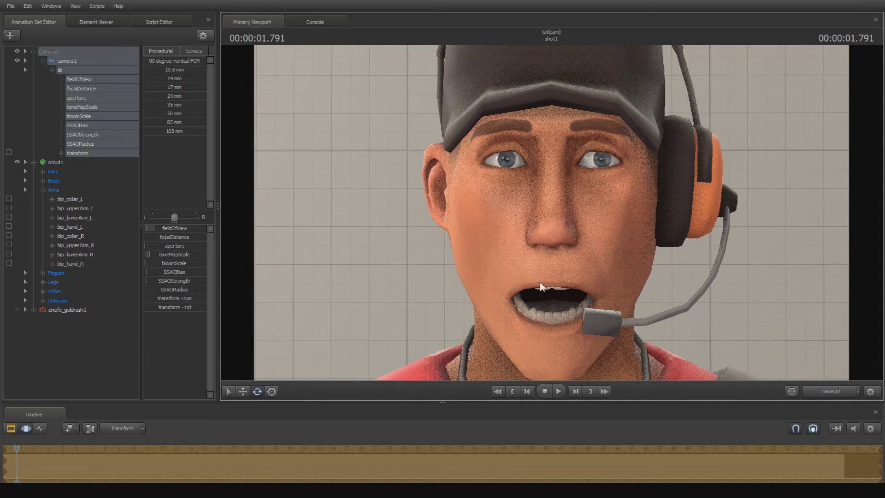
Play the close-up from the start of the shot in the Clip Editor, pausing to review the framing.
key(F1)
key(space)
key(space)
key(Home)
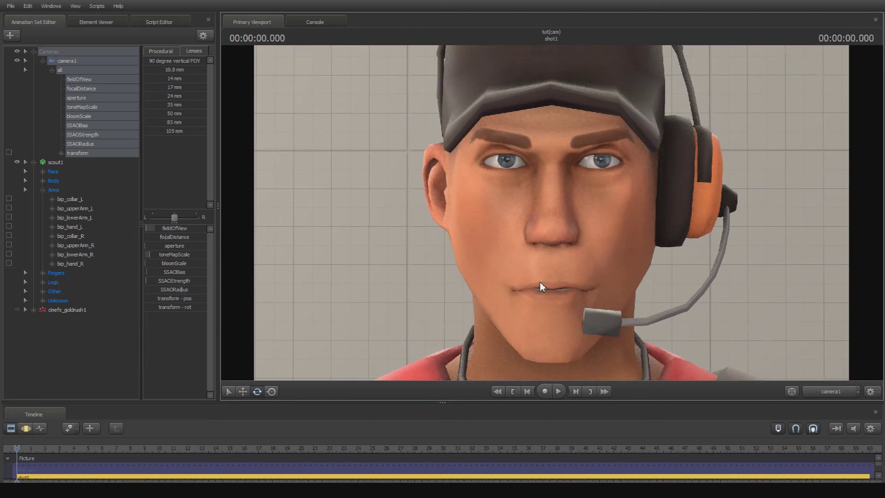
key(space)
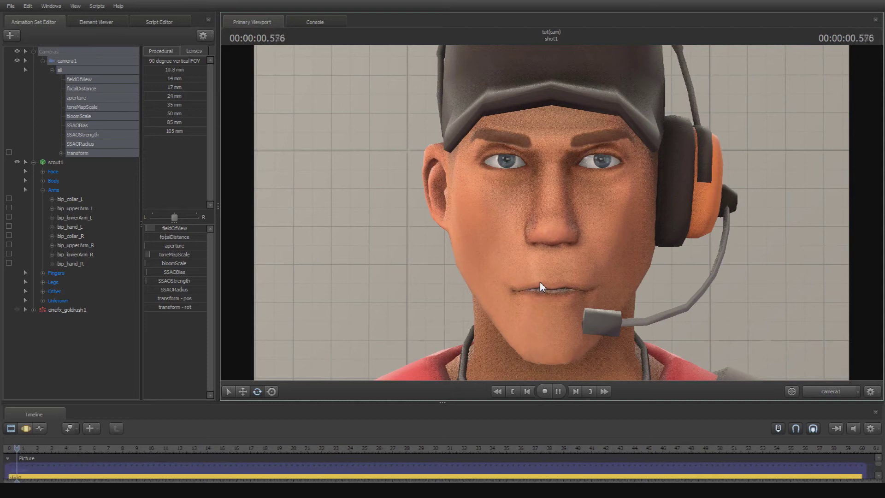
key(space)
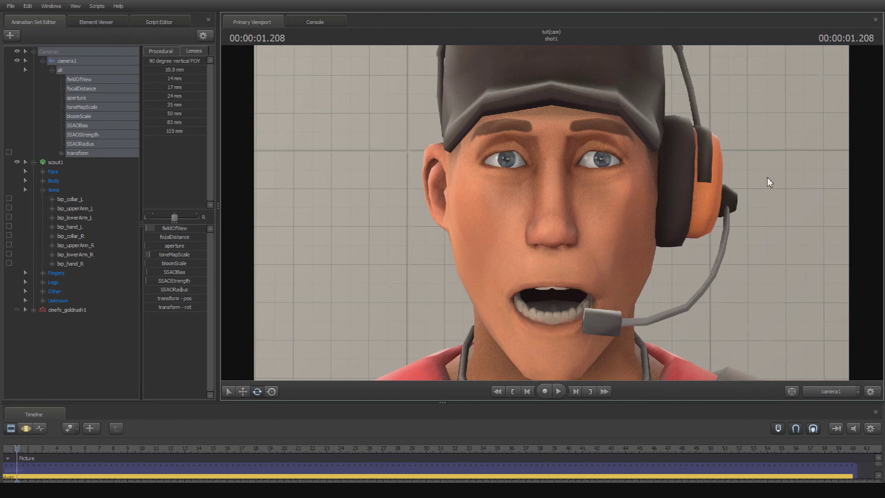
key(space)
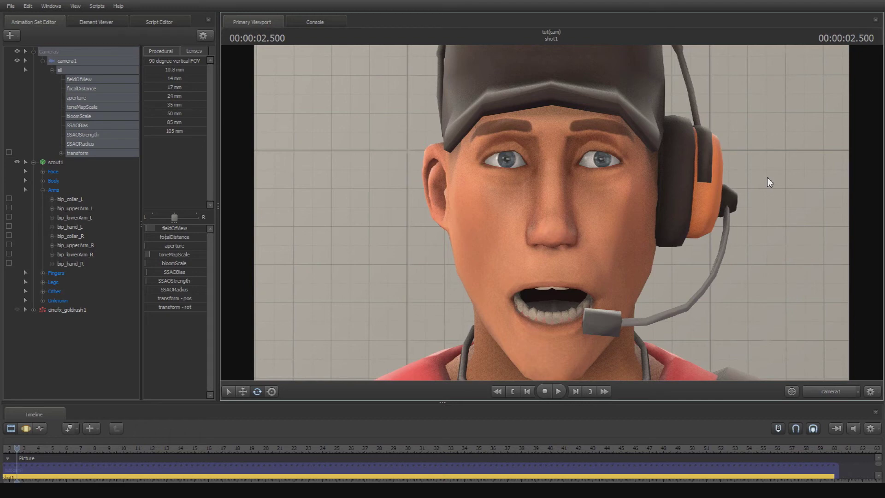
Move camera1 to a tilted low angle in the Motion Editor, leaving empty space in front of the scout's face.
key(F3)
mouse_move(677, 194)
mouse_down()
mouse_move(682, 323)
mouse_move(701, 166)
mouse_move(691, 191)
mouse_move(738, 212)
mouse_move(724, 226)
mouse_move(692, 212)
mouse_move(705, 194)
mouse_move(692, 203)
mouse_move(677, 195)
mouse_up()
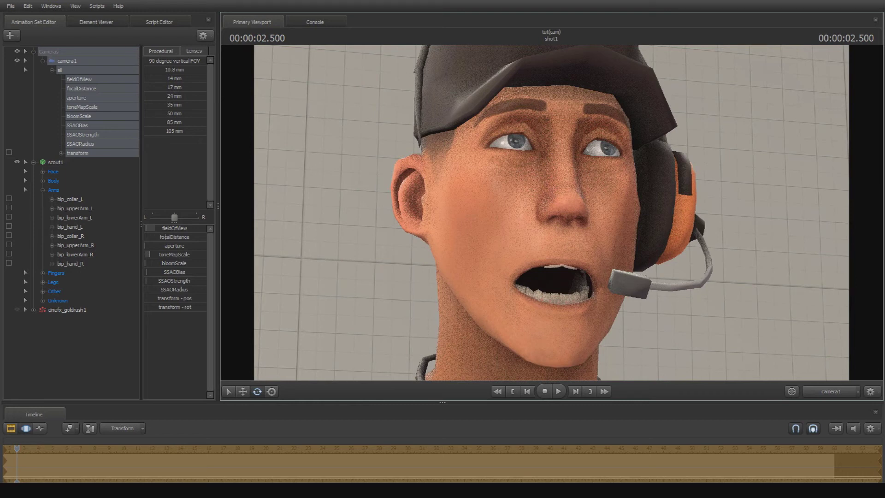
drag(552, 212, 642, 199)
Review the tilted shot in the Clip Editor and Motion Editor, tracing the empty space and the scout's line of sight.
mouse_move(682, 134)
mouse_down()
mouse_move(792, 189)
mouse_move(734, 206)
mouse_move(737, 244)
mouse_move(747, 194)
mouse_up()
key(F2)
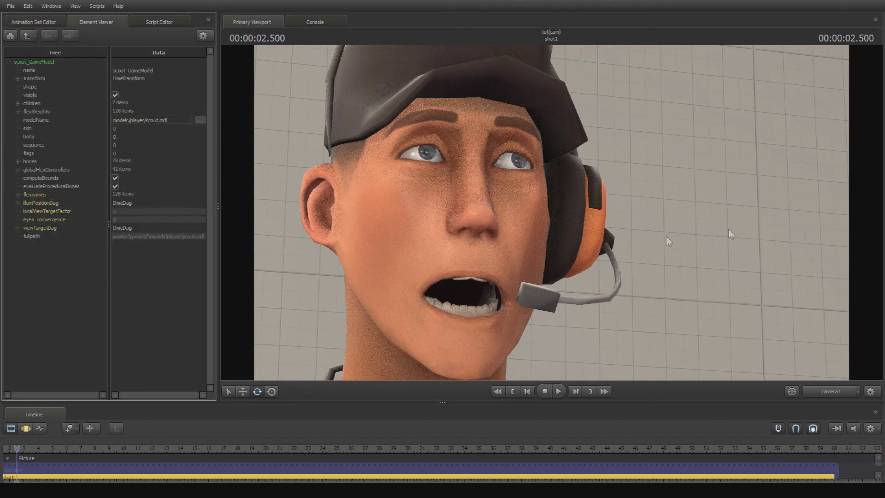
key(F3)
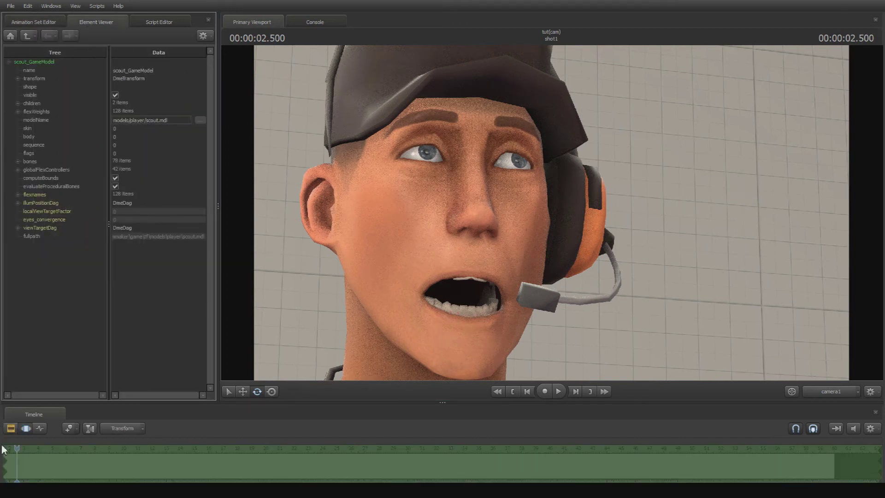
drag(618, 137, 746, 189)
drag(432, 155, 710, 113)
mouse_move(522, 167)
mouse_down()
mouse_move(711, 114)
mouse_move(773, 113)
mouse_up()
drag(521, 165, 837, 107)
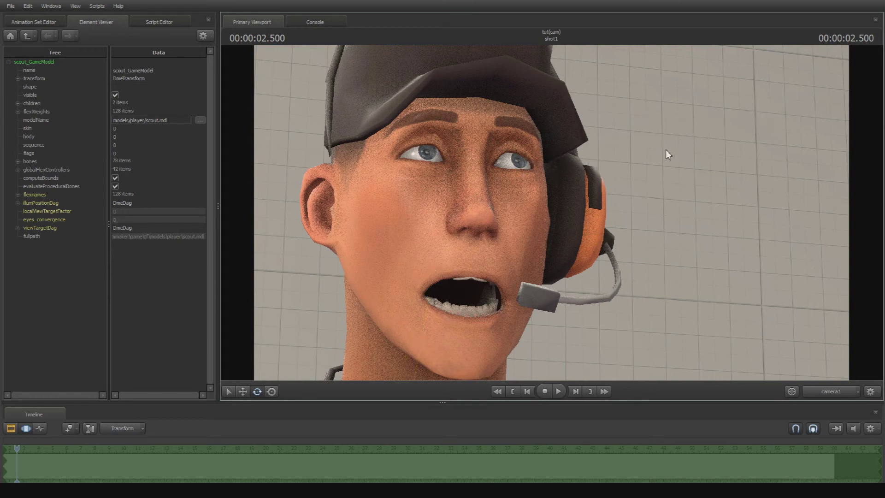
Try framing camera1 with the scout looking toward the near frame edge and the empty space behind his head, tracing that imbalance.
click(34, 22)
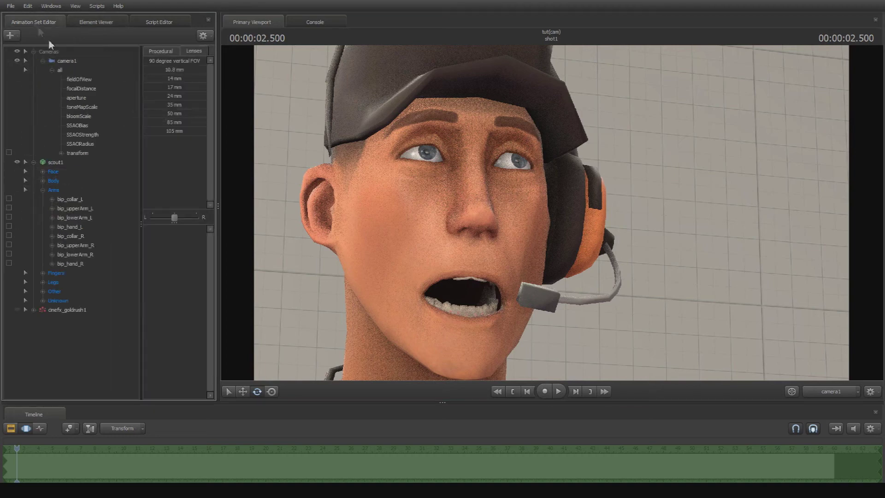
click(56, 61)
drag(527, 123, 415, 120)
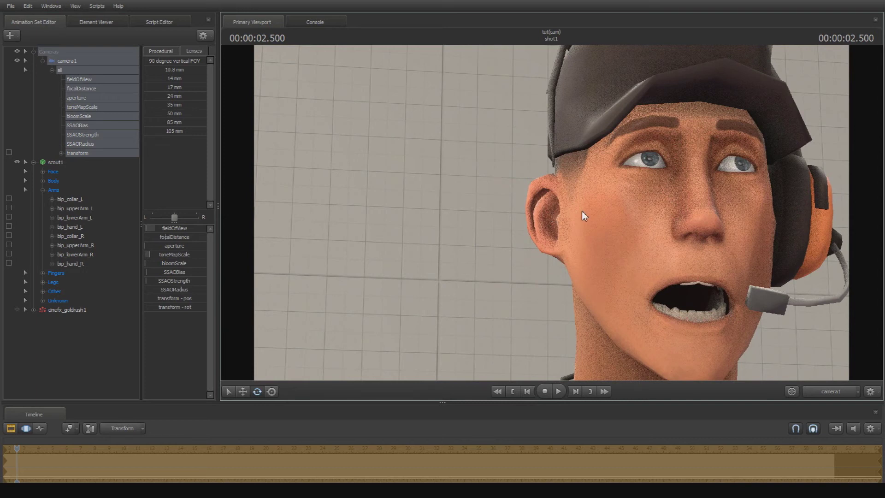
ctrl+drag(646, 158, 824, 131)
mouse_move(385, 106)
ctrl+mouse_down()
mouse_move(402, 262)
mouse_move(360, 245)
mouse_move(377, 214)
mouse_move(415, 205)
mouse_move(350, 194)
ctrl+mouse_up()
ctrl+drag(651, 159, 805, 136)
mouse_move(380, 123)
ctrl+mouse_down()
mouse_move(356, 249)
mouse_move(437, 126)
mouse_move(369, 204)
mouse_move(382, 142)
mouse_move(364, 214)
mouse_move(397, 184)
mouse_move(366, 193)
mouse_move(379, 170)
ctrl+mouse_up()
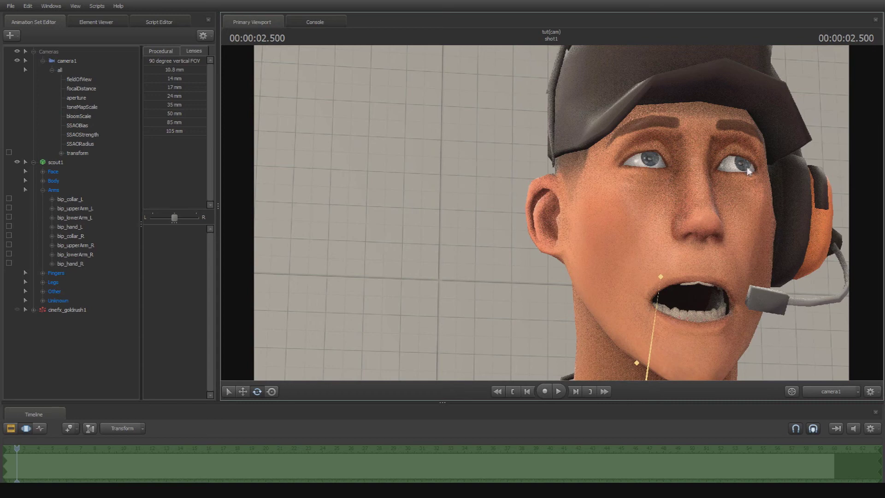
Reframe camera1 so the scout's face sits on one side of the shot with look room in front of his gaze.
click(64, 62)
drag(395, 139, 494, 139)
click(646, 169)
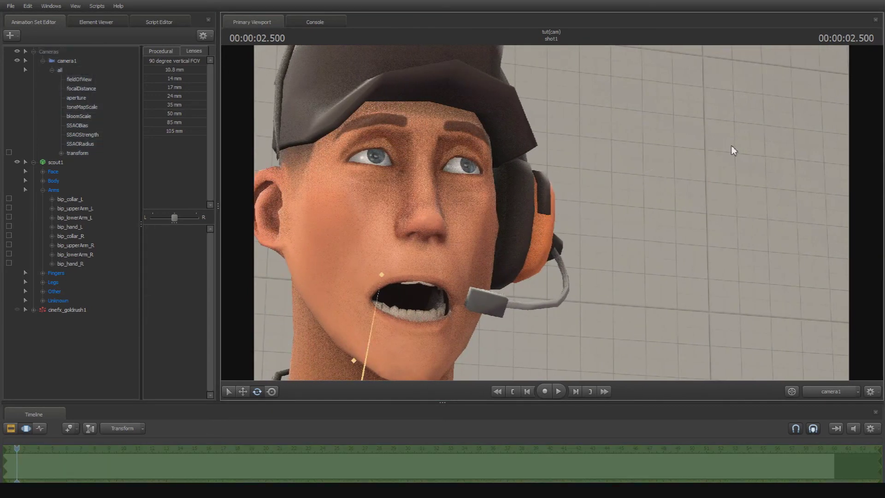
Review the look-room framing in the Clip Editor by playing part of the shot and returning to its start.
key(F2)
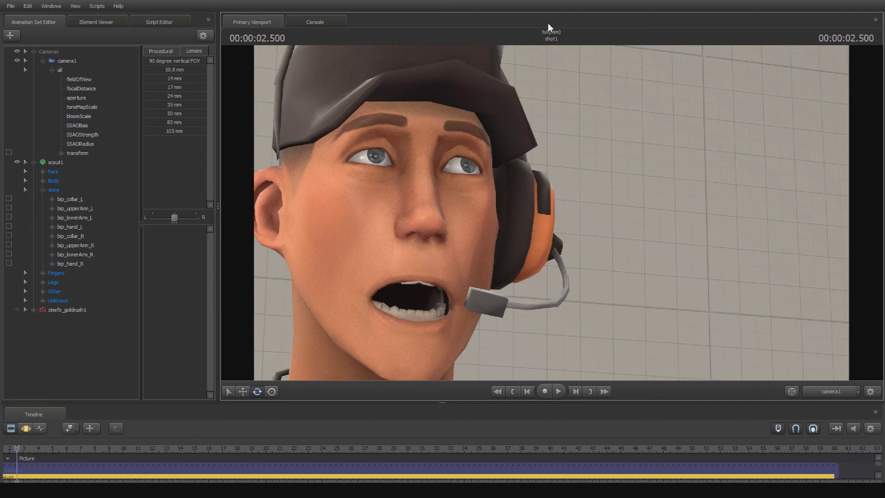
key(F3)
key(space)
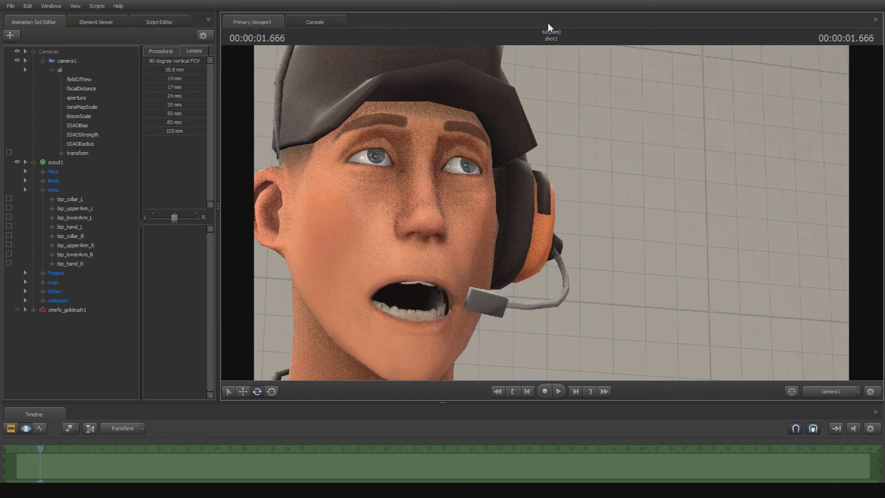
key(F2)
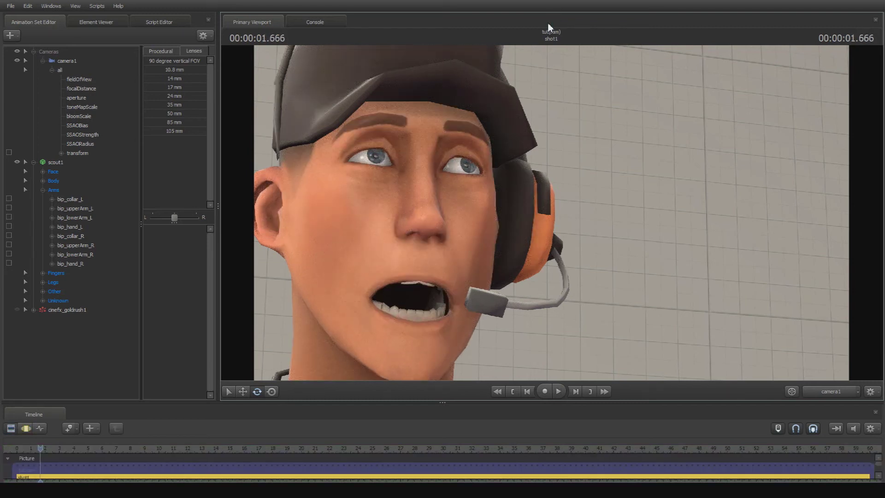
key(Home)
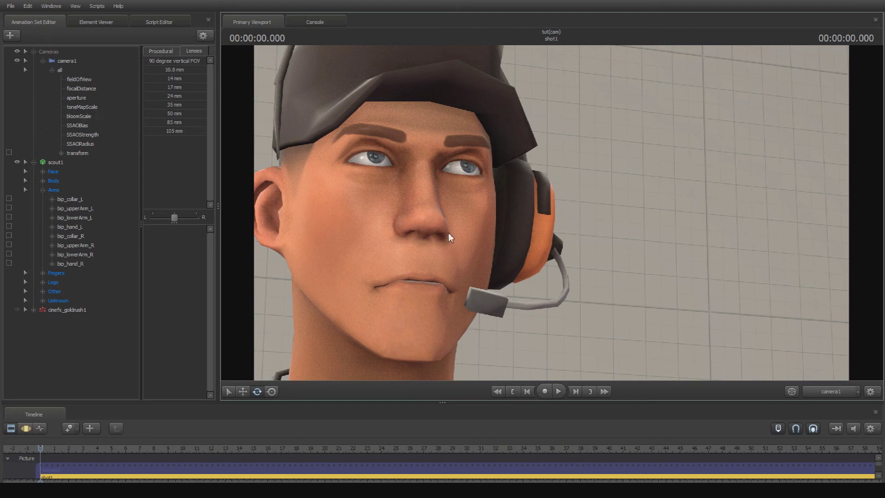
Try the 35 mm lens preset on camera1 and reposition it for a wider view of the scout.
key(F2)
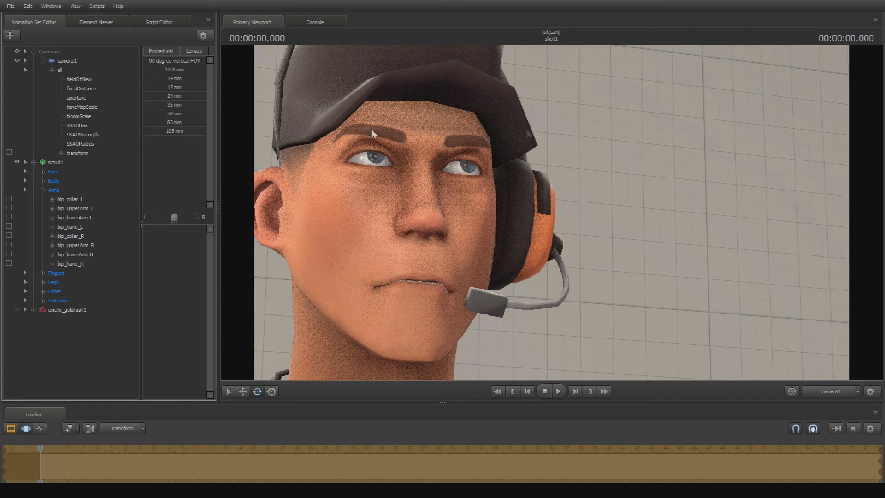
click(70, 60)
click(152, 104)
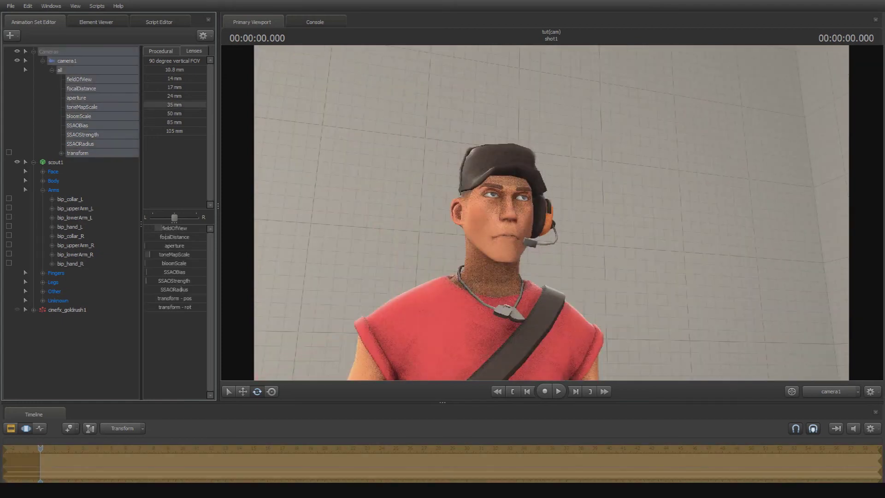
mouse_move(419, 130)
mouse_down()
mouse_move(416, 93)
mouse_move(421, 113)
mouse_up()
key(w)
key(s)
drag(552, 213, 552, 214)
Try the 50 mm lens preset and move camera1 to a strongly tilted low angle looking up at the scout.
drag(151, 114, 203, 114)
drag(552, 214, 542, 214)
key(w)
key(s)
key(s)
key(z)
key(z)
key(x)
key(x)
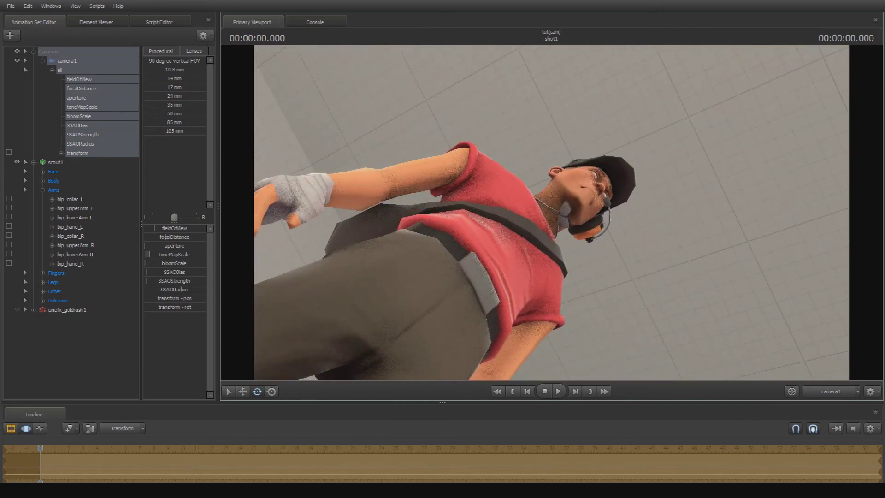
Try the 85 mm lens preset on camera1 and roll the low-angle view to frame the scout's head and shoulders.
drag(154, 122, 205, 122)
drag(552, 213, 551, 213)
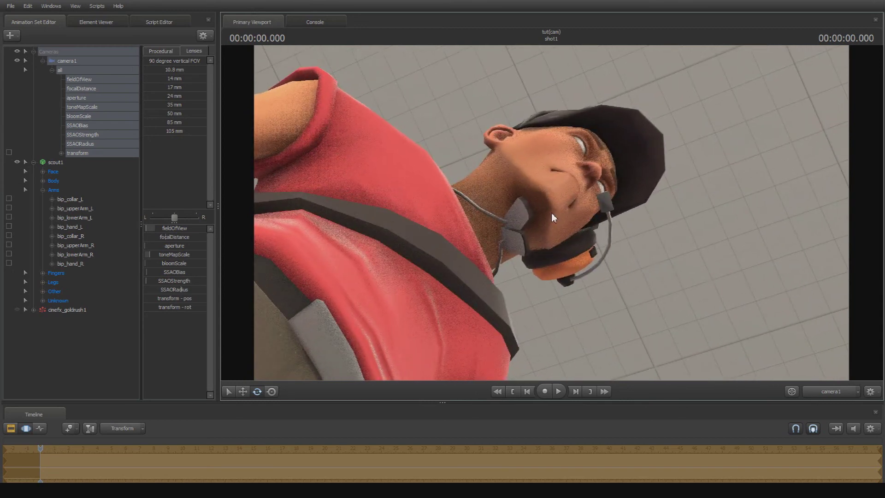
drag(464, 262, 464, 261)
mouse_move(551, 213)
mouse_down()
mouse_move(551, 239)
mouse_move(552, 189)
mouse_move(552, 213)
mouse_up()
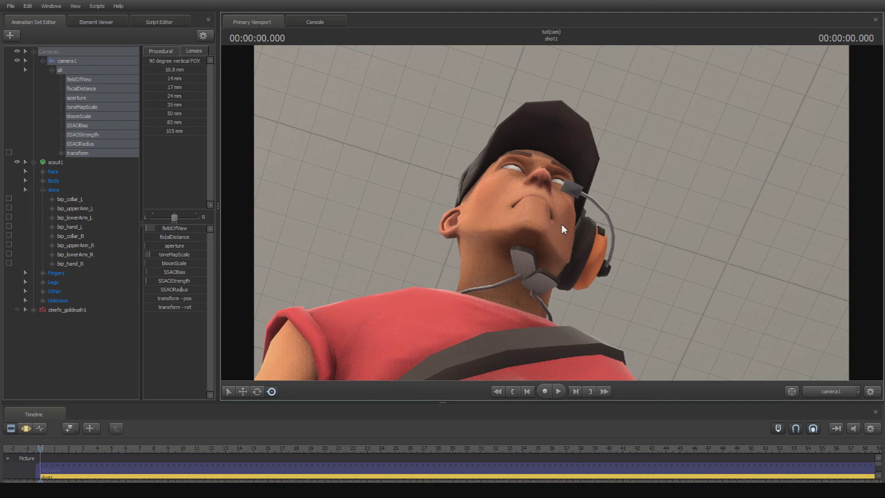
Undo the lens and low-angle changes to camera1, back to the close-up with look room.
key(F3)
key(ctrl+z)
key(ctrl+z)
key(ctrl+z)
key(ctrl+z)
key(ctrl+z)
key(ctrl+z)
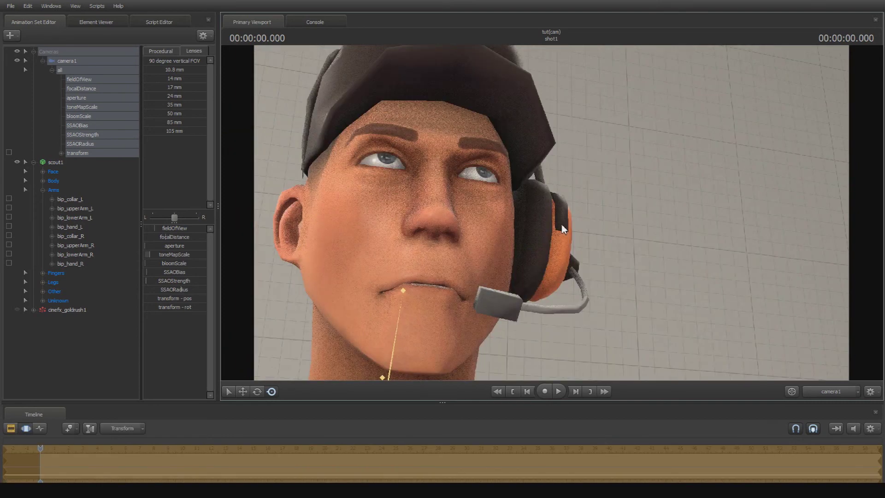
key(ctrl+z)
key(ctrl+z)
key(ctrl+z)
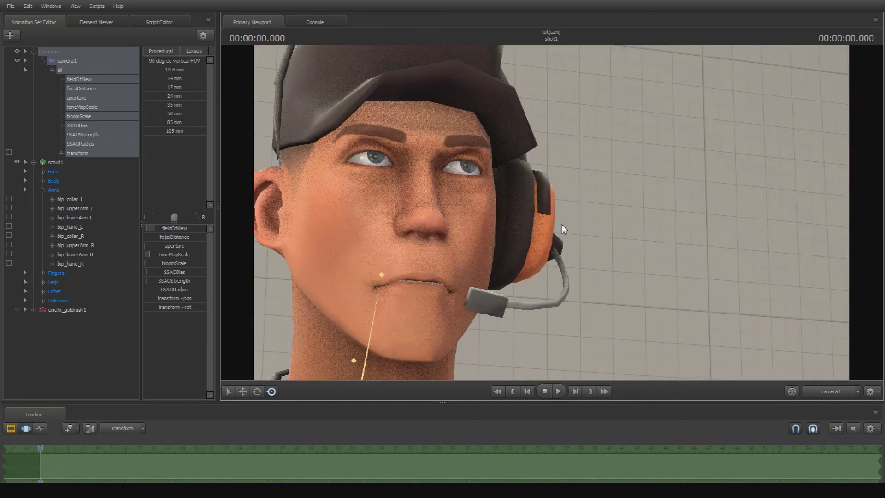
Set camera1's focalDistance to about 50.2 to focus on the scout's face, and raise its aperture to the maximum for background blur.
key(F2)
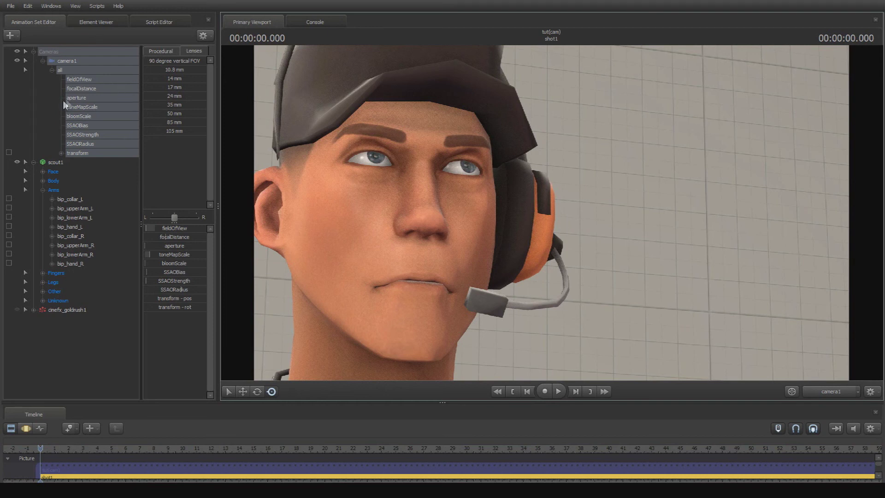
click(81, 91)
ctrl+click(76, 98)
key(F3)
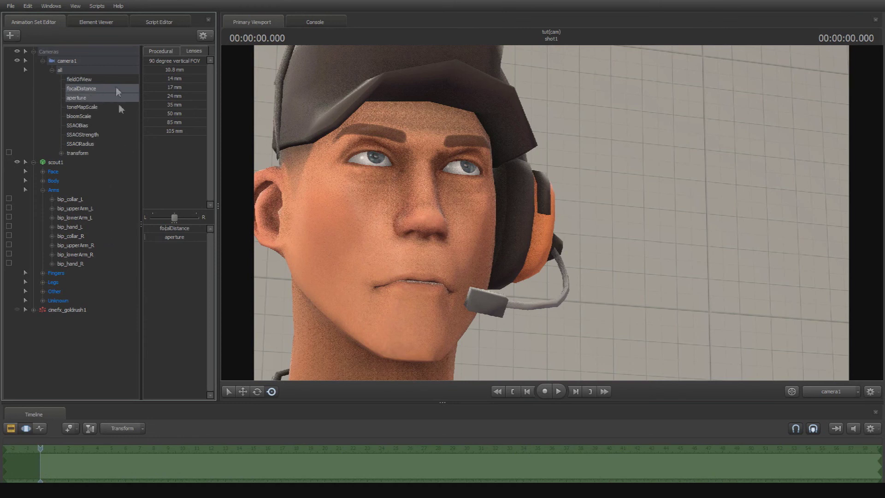
mouse_move(171, 228)
mouse_down()
mouse_move(159, 228)
mouse_move(189, 229)
mouse_move(164, 233)
mouse_up()
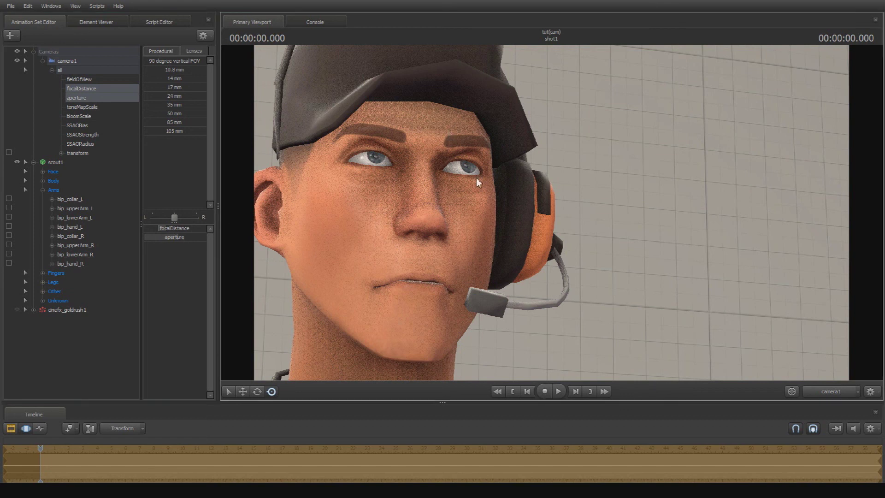
key(shift)
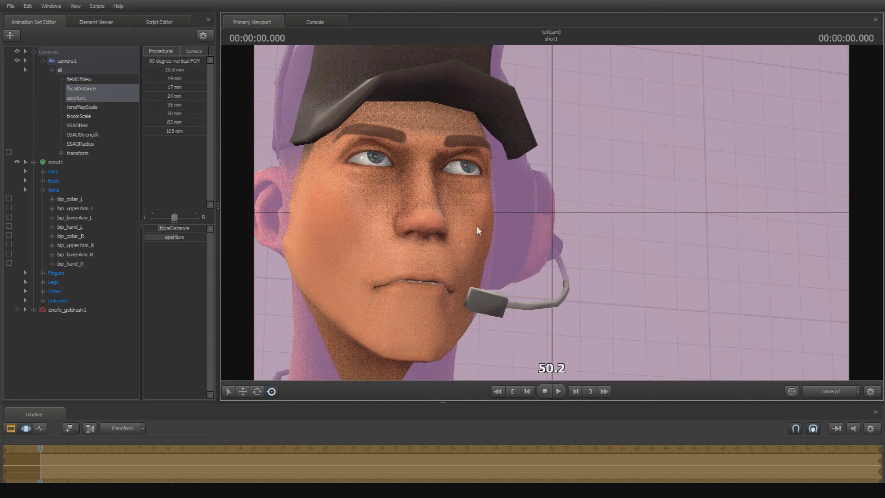
double_click(170, 238)
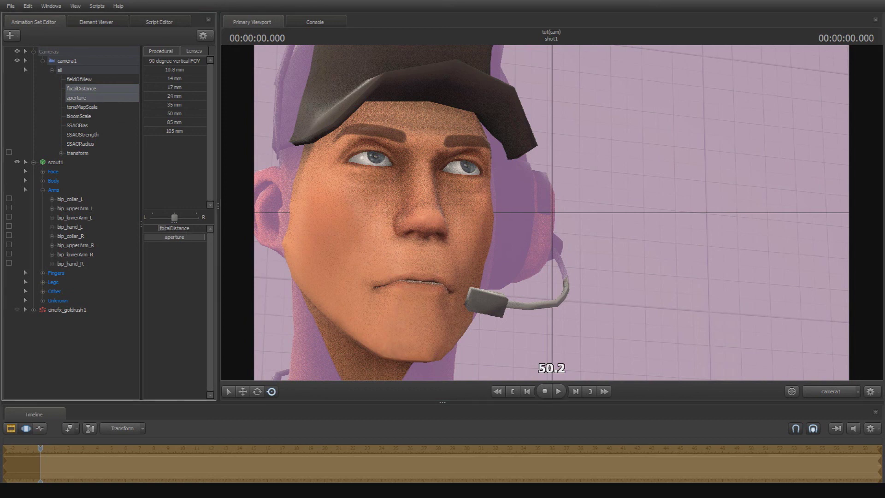
drag(194, 237, 208, 237)
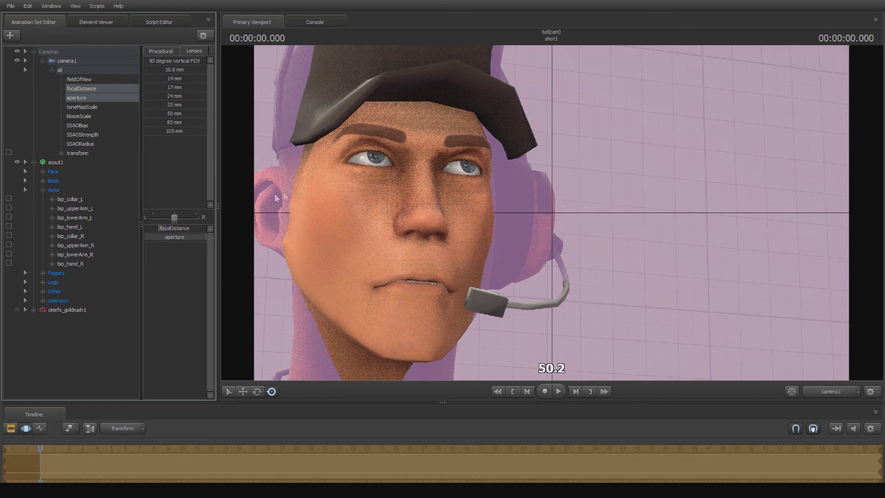
Play the shot with its depth of field in the Clip Editor, pausing partway to review it.
key(F2)
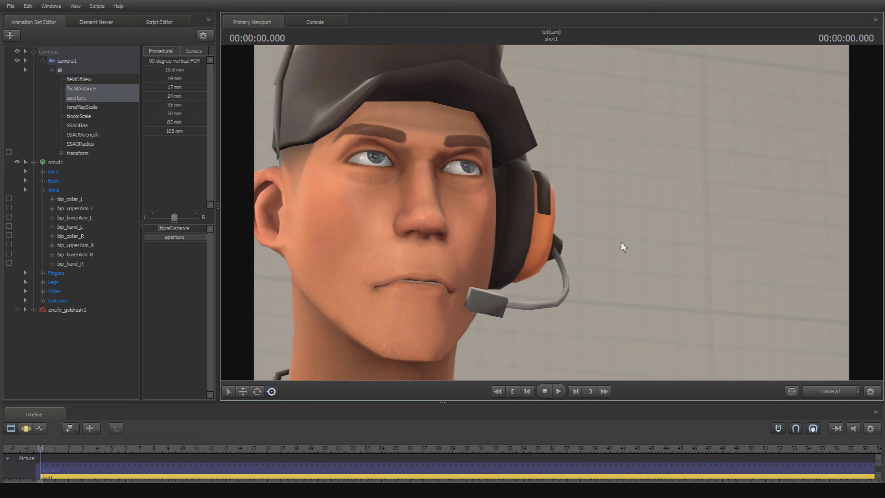
key(space)
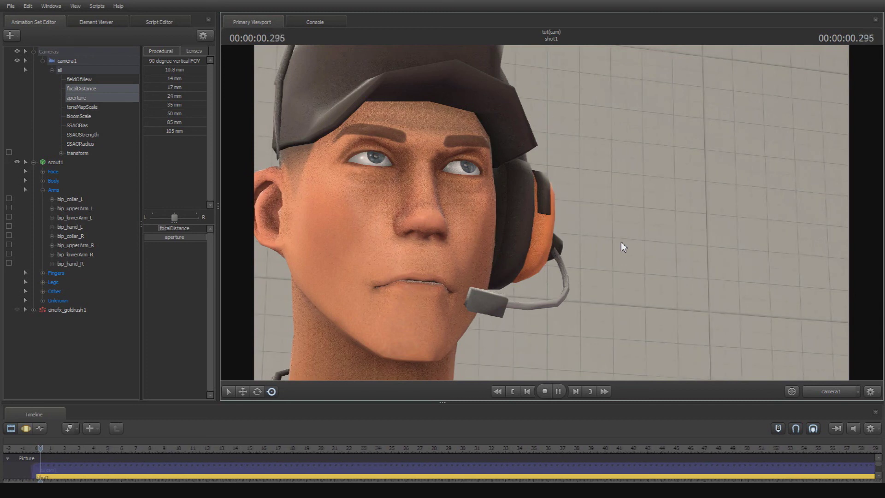
key(space)
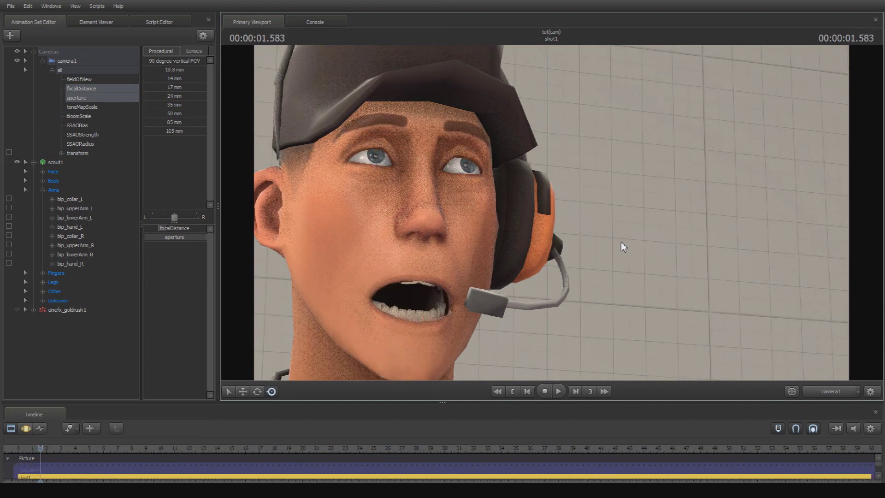